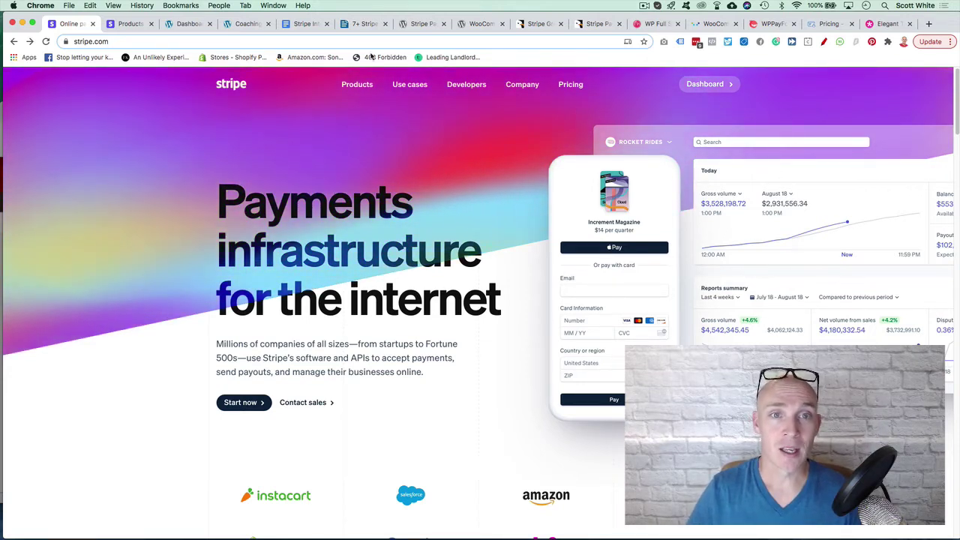
Open the FormGet article on Stripe WordPress plugins and read its introduction and the WP Simple Pay Pro description and pricing
{"action": "left_click", "coordinate": [365, 24]}
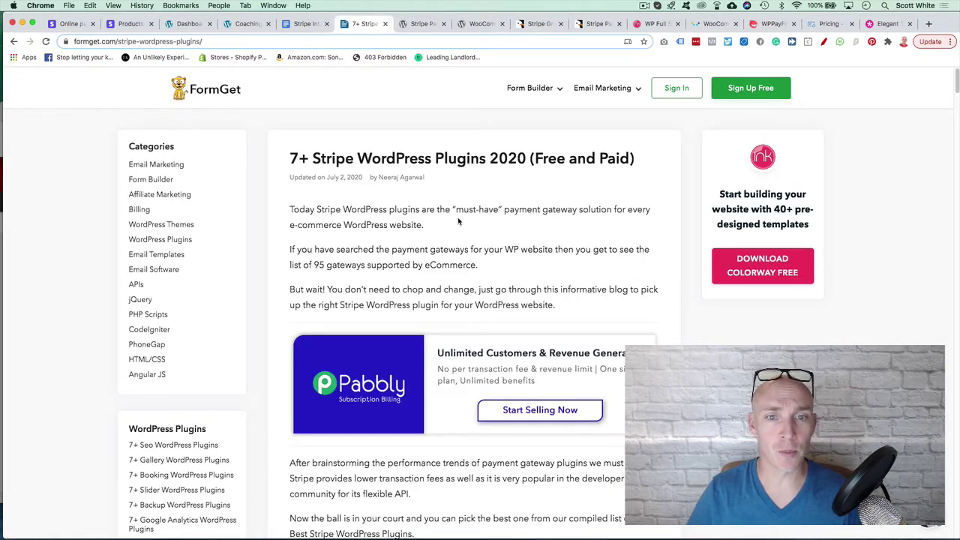
{"action": "scroll", "coordinate": [402, 275], "scroll_direction": "down", "scroll_amount": 5}
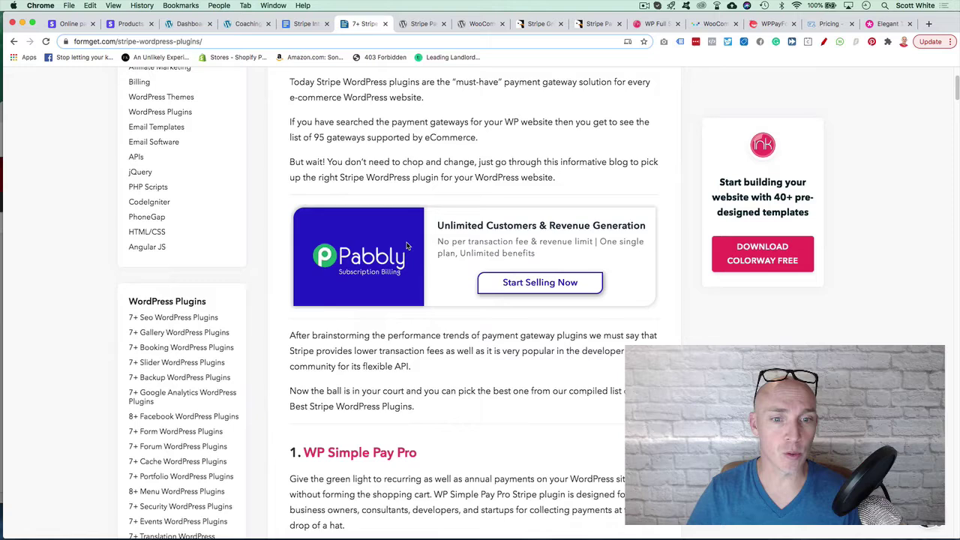
{"action": "scroll", "coordinate": [313, 280], "scroll_direction": "down", "scroll_amount": 3}
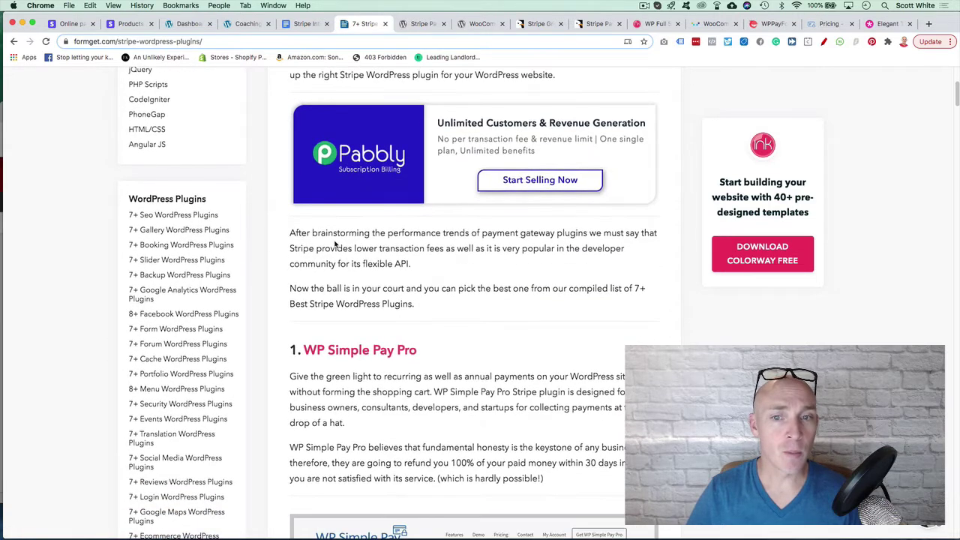
{"action": "scroll", "coordinate": [381, 278], "scroll_direction": "down", "scroll_amount": 1}
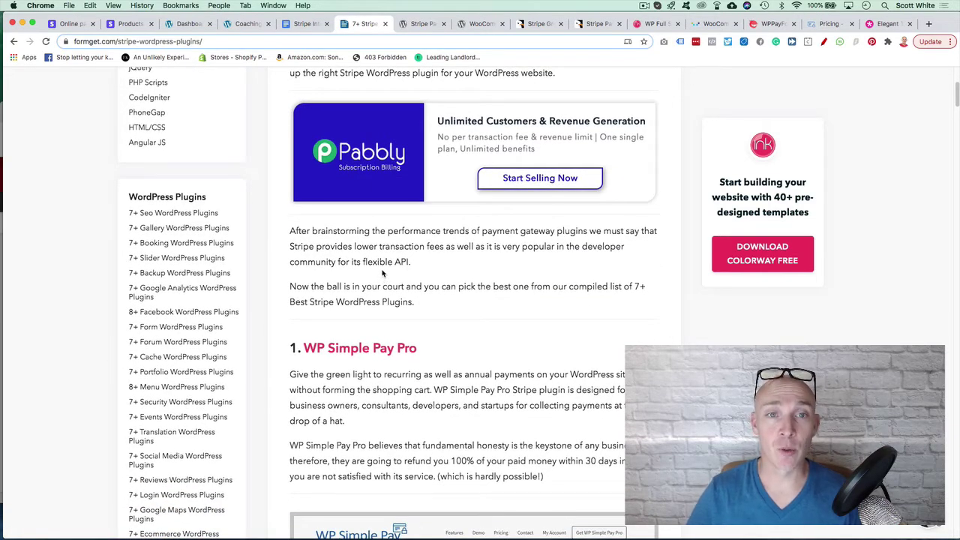
{"action": "scroll", "coordinate": [383, 274], "scroll_direction": "down", "scroll_amount": 6}
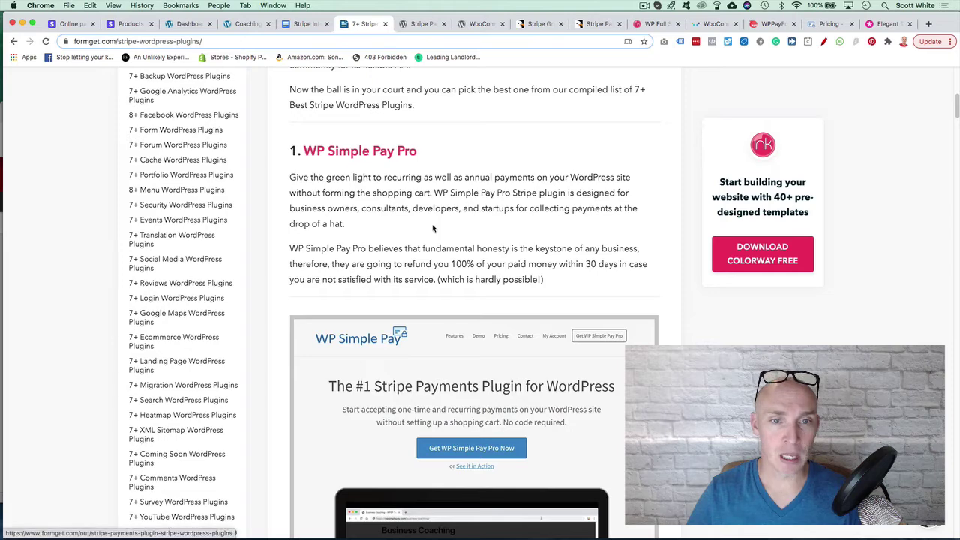
{"action": "scroll", "coordinate": [434, 229], "scroll_direction": "down", "scroll_amount": 1}
{"action": "scroll", "coordinate": [397, 233], "scroll_direction": "down", "scroll_amount": 1}
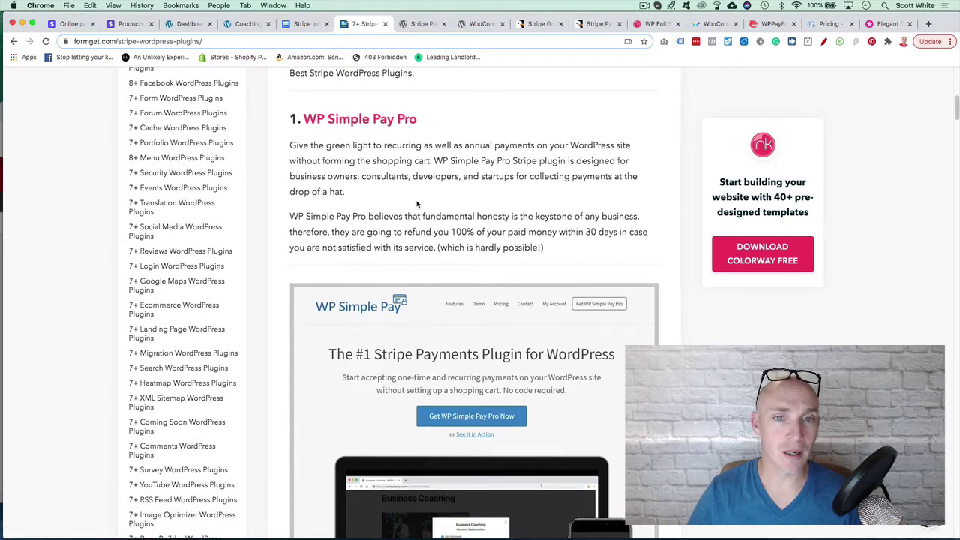
{"action": "scroll", "coordinate": [405, 173], "scroll_direction": "down", "scroll_amount": 15}
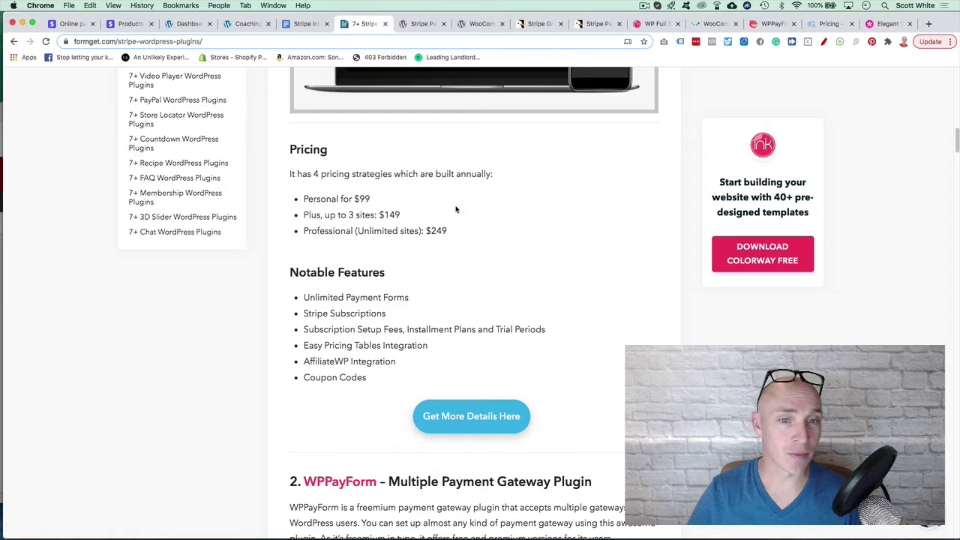
Review the article's WPPayForm and WooCommerce Stripe Payment Gateway Plugin entries, including their pricing and notable features
{"action": "scroll", "coordinate": [425, 254], "scroll_direction": "down", "scroll_amount": 9}
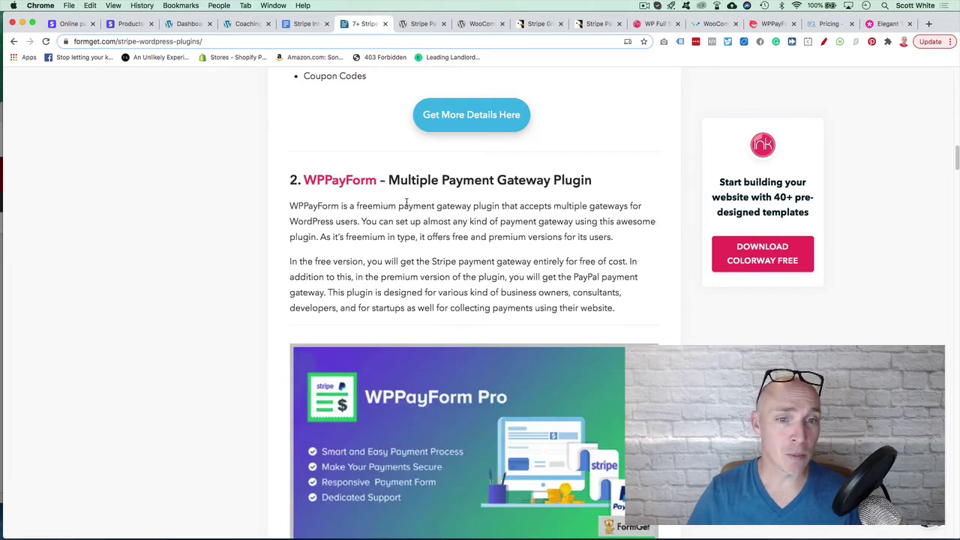
{"action": "scroll", "coordinate": [453, 239], "scroll_direction": "down", "scroll_amount": 9}
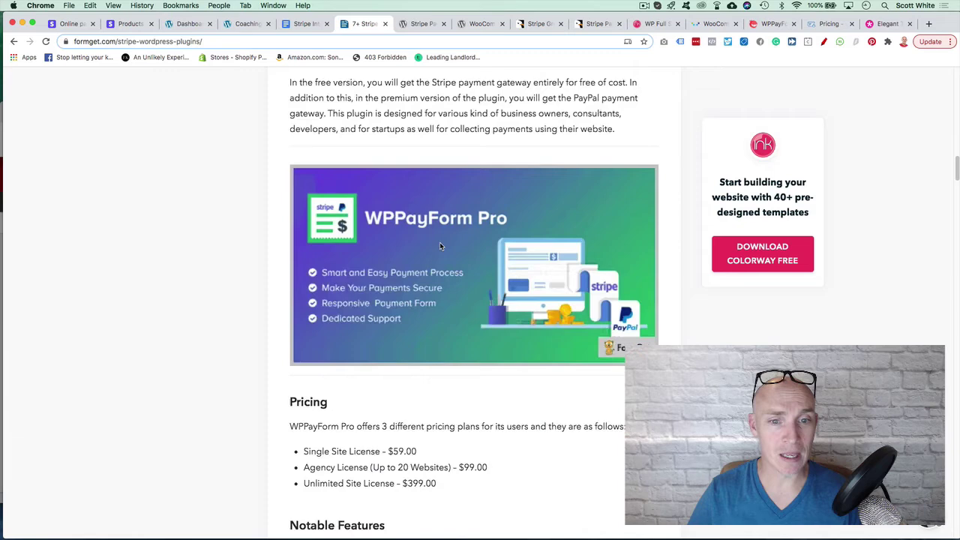
{"action": "scroll", "coordinate": [463, 259], "scroll_direction": "down", "scroll_amount": 11}
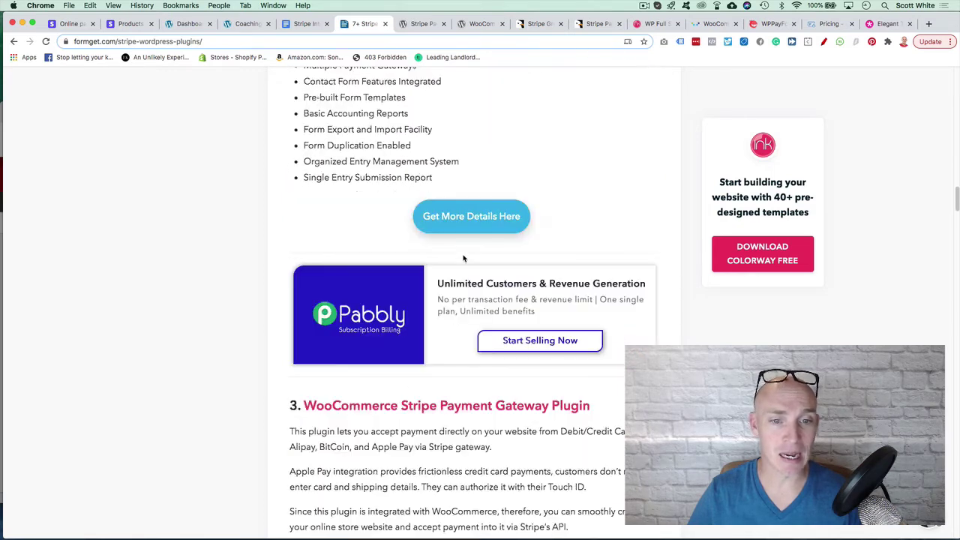
{"action": "scroll", "coordinate": [405, 315], "scroll_direction": "down", "scroll_amount": 3}
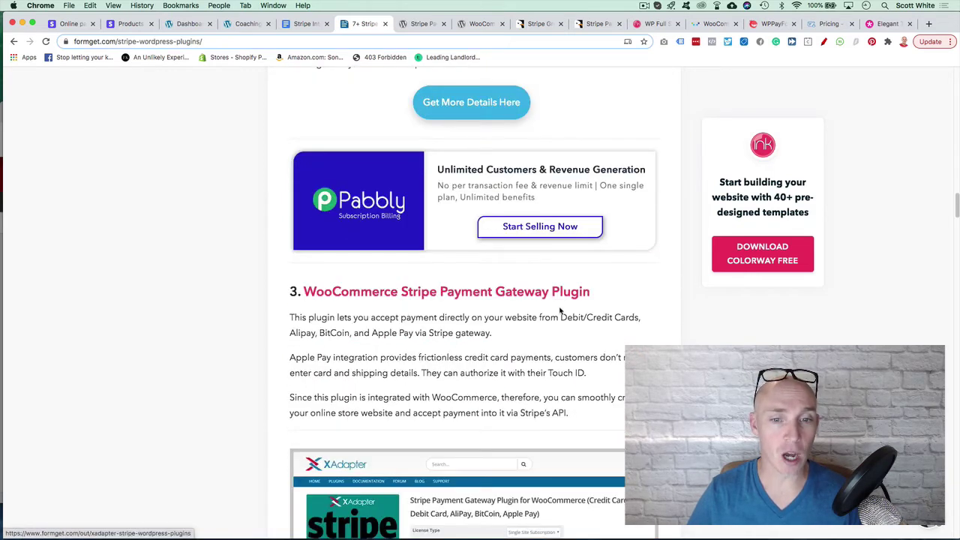
{"action": "scroll", "coordinate": [375, 322], "scroll_direction": "down", "scroll_amount": 10}
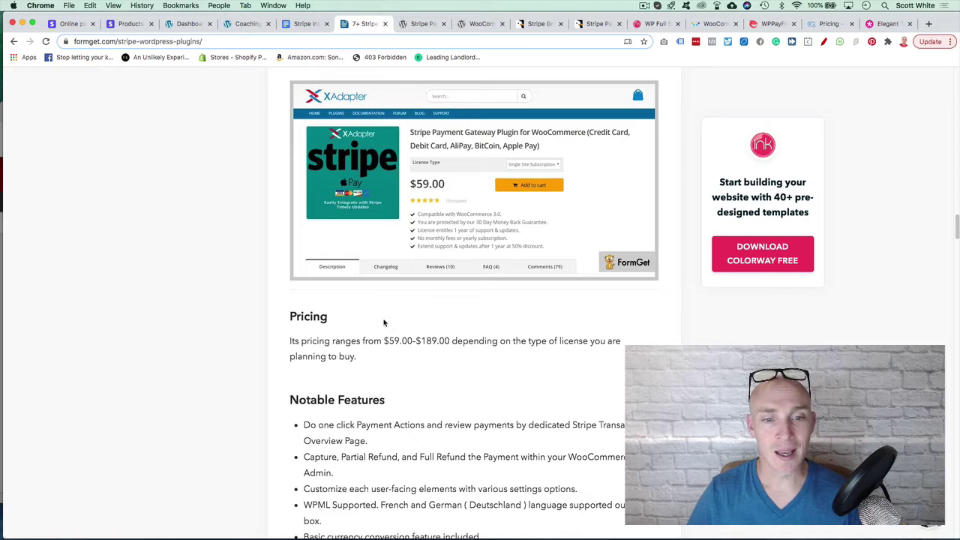
{"action": "scroll", "coordinate": [386, 330], "scroll_direction": "down", "scroll_amount": 3}
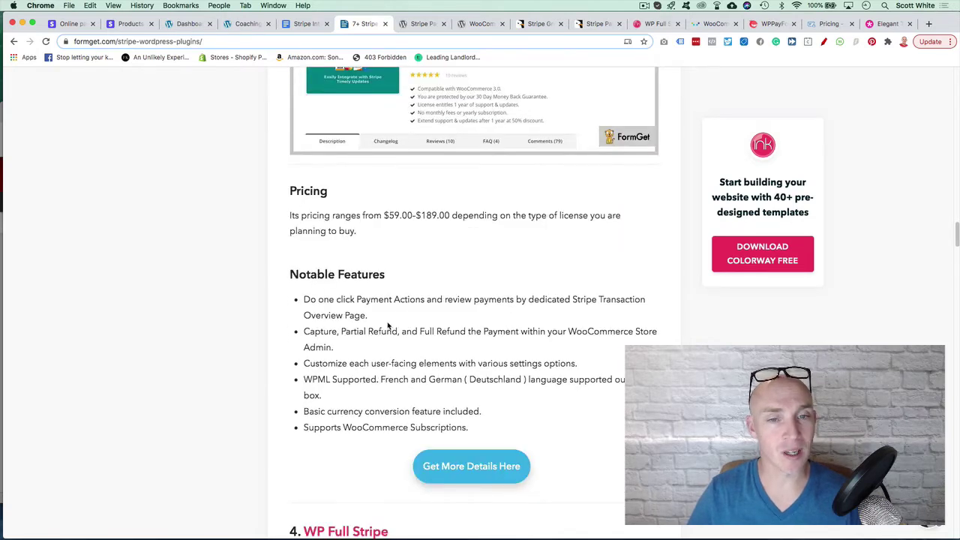
{"action": "scroll", "coordinate": [387, 325], "scroll_direction": "up", "scroll_amount": 2}
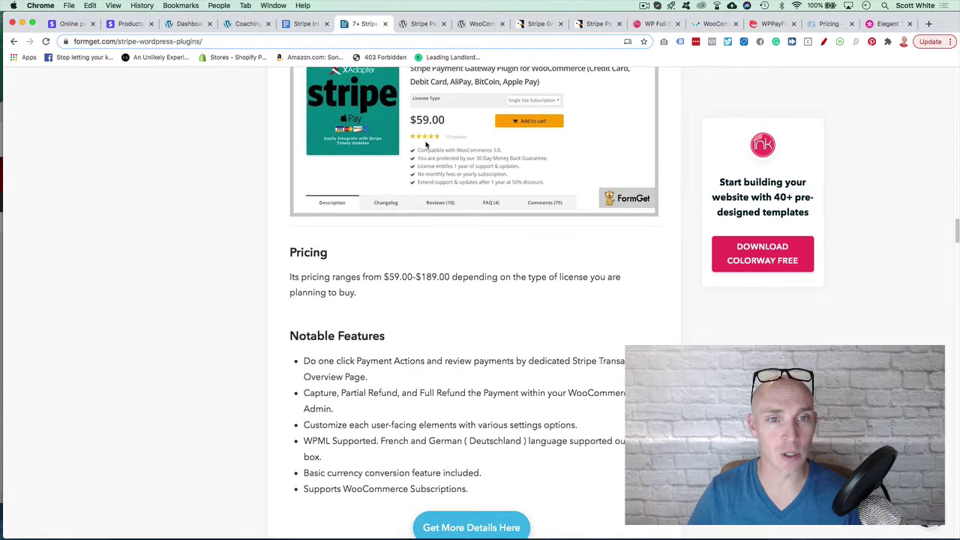
{"action": "scroll", "coordinate": [402, 225], "scroll_direction": "down", "scroll_amount": 5}
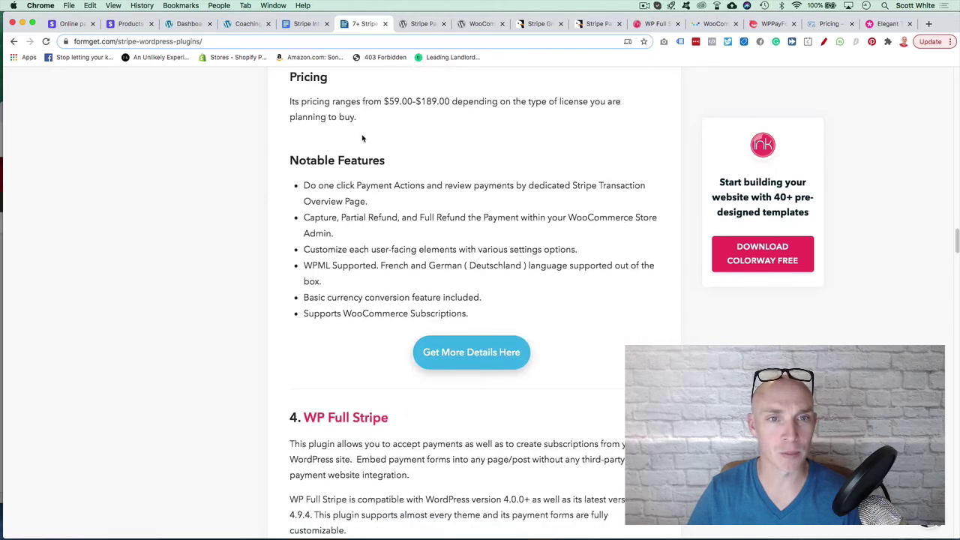
Review the descriptions, pricing and notable features of WP Full Stripe and Stripe Payment Terminal WordPress in the article
{"action": "scroll", "coordinate": [438, 261], "scroll_direction": "down", "scroll_amount": 3}
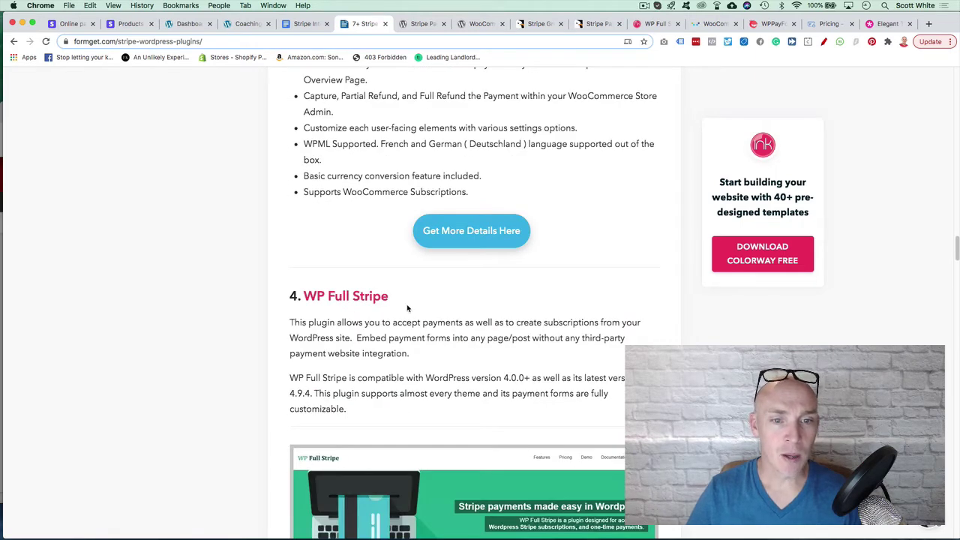
{"action": "scroll", "coordinate": [407, 307], "scroll_direction": "down", "scroll_amount": 14}
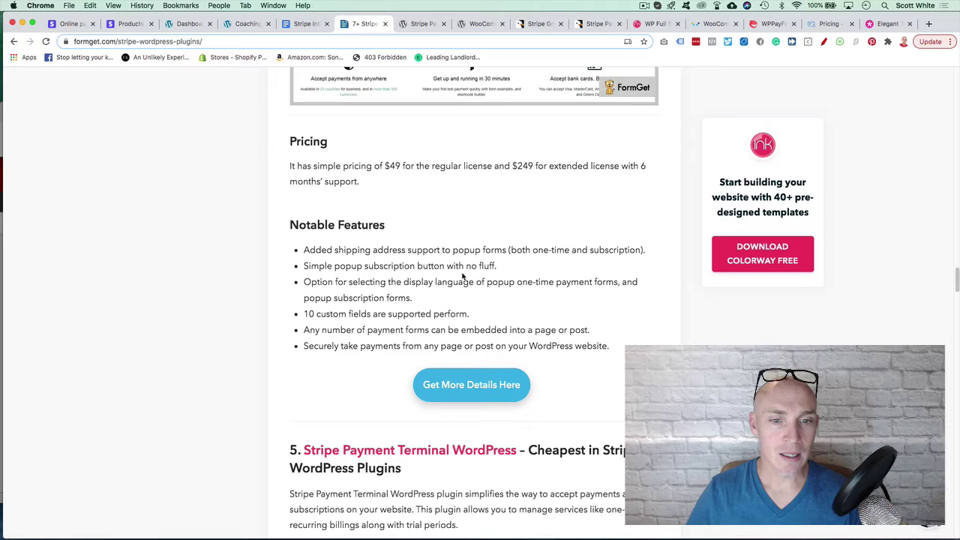
{"action": "scroll", "coordinate": [450, 225], "scroll_direction": "down", "scroll_amount": 1}
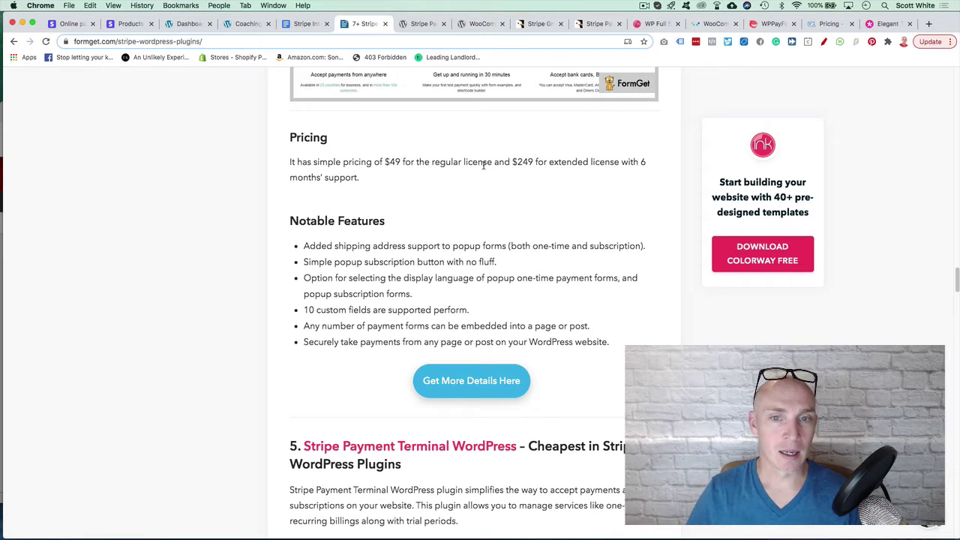
{"action": "scroll", "coordinate": [435, 320], "scroll_direction": "down", "scroll_amount": 2}
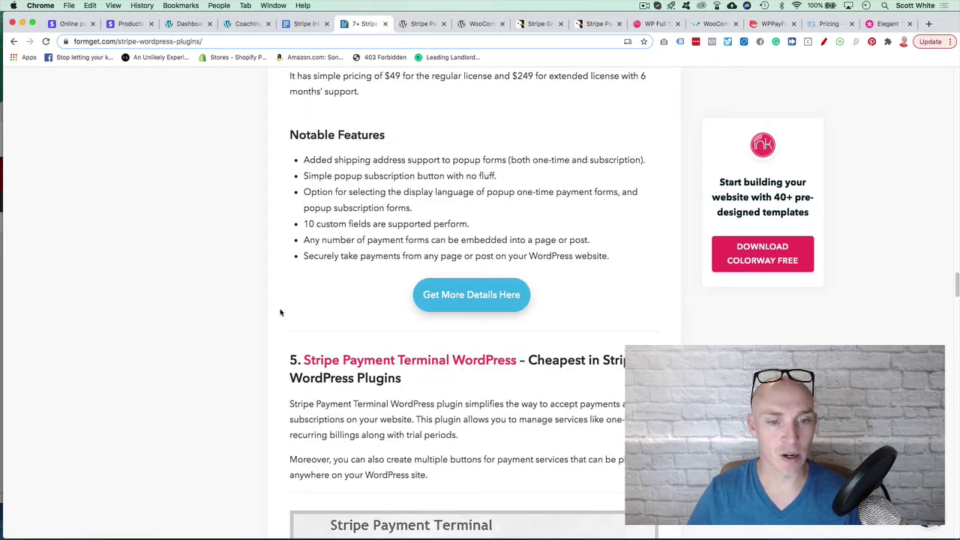
{"action": "scroll", "coordinate": [280, 312], "scroll_direction": "down", "scroll_amount": 3}
{"action": "scroll", "coordinate": [530, 230], "scroll_direction": "down", "scroll_amount": 2}
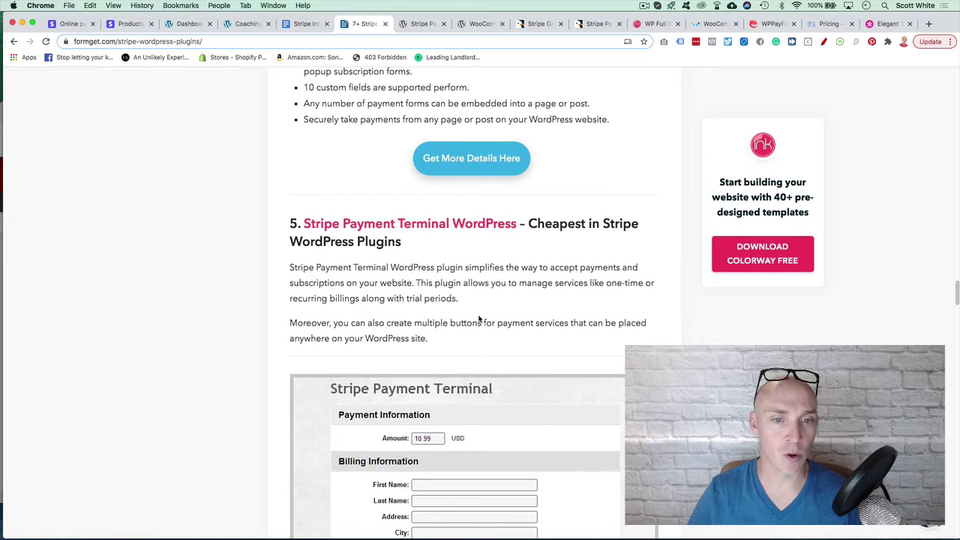
{"action": "scroll", "coordinate": [478, 260], "scroll_direction": "down", "scroll_amount": 6}
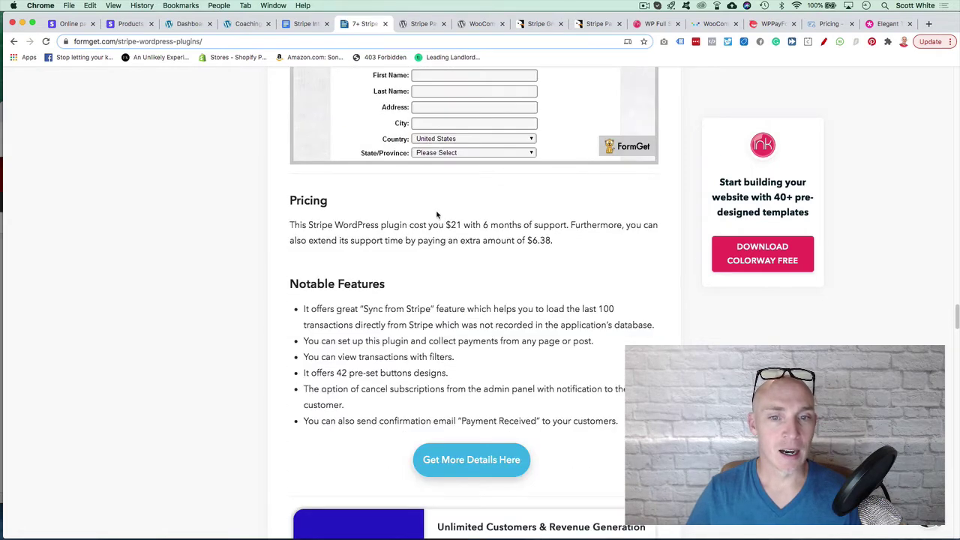
Examine the article's Stripe Green Downloads entry and the description, pricing and features of the seventh plugin, WooCommerce Stripe Payment Gateway
{"action": "scroll", "coordinate": [437, 342], "scroll_direction": "down", "scroll_amount": 10}
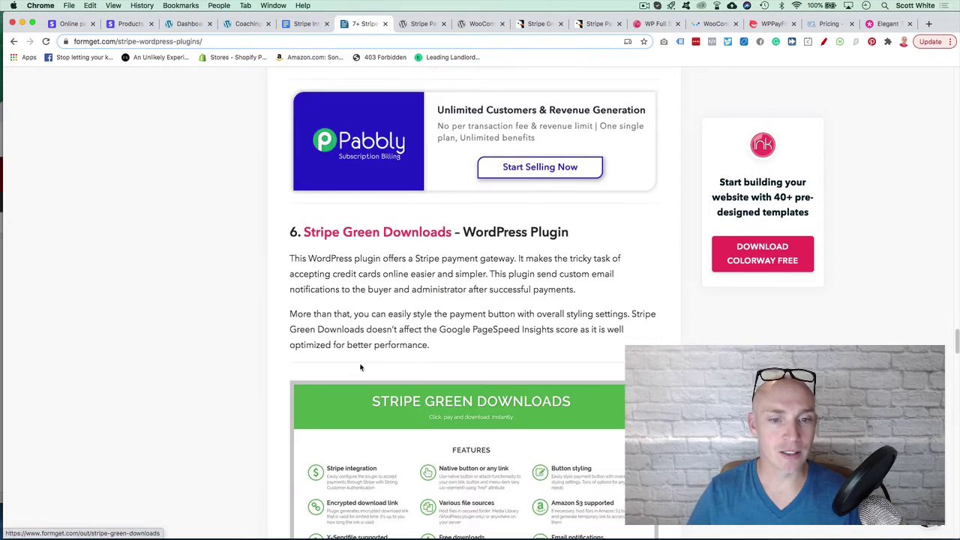
{"action": "scroll", "coordinate": [495, 266], "scroll_direction": "down", "scroll_amount": 2}
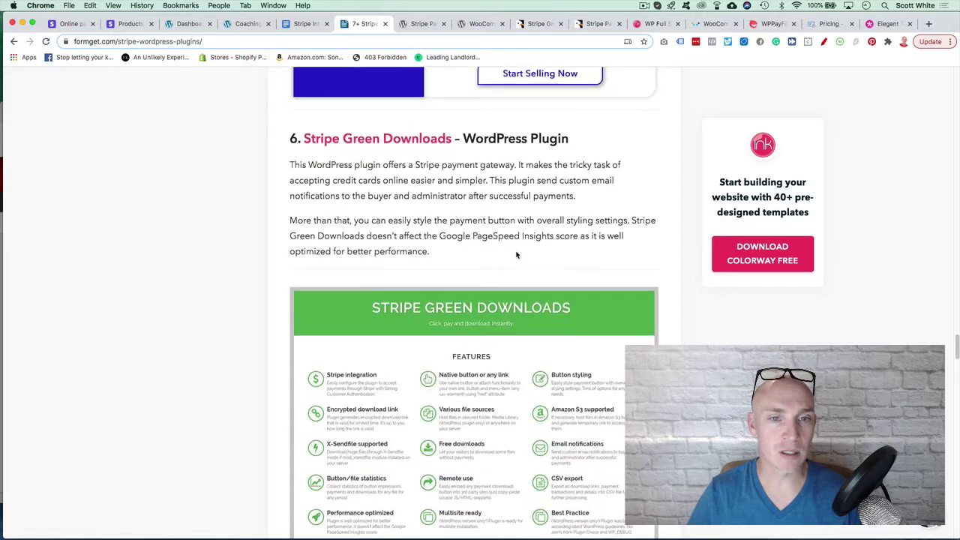
{"action": "scroll", "coordinate": [417, 192], "scroll_direction": "down", "scroll_amount": 6}
{"action": "scroll", "coordinate": [415, 341], "scroll_direction": "down", "scroll_amount": 8}
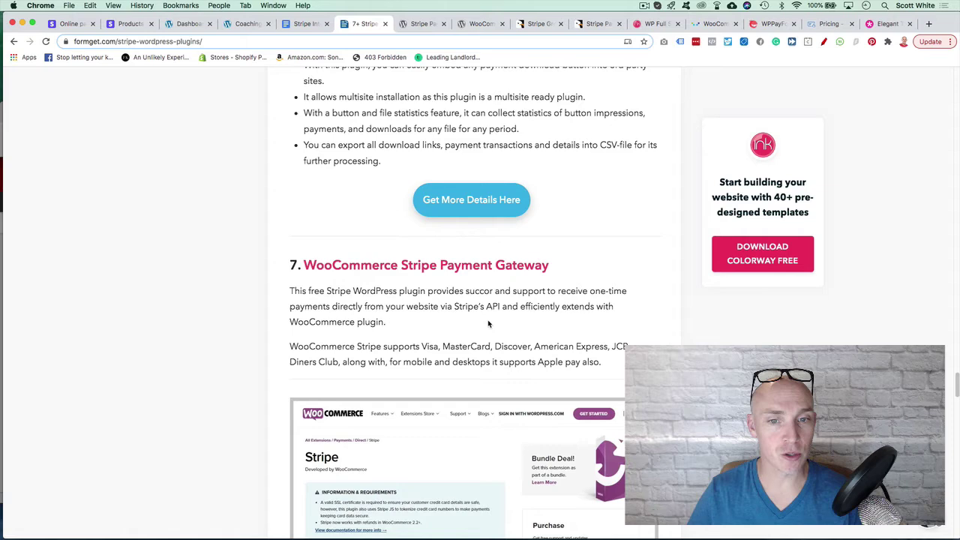
{"action": "scroll", "coordinate": [488, 324], "scroll_direction": "down", "scroll_amount": 7}
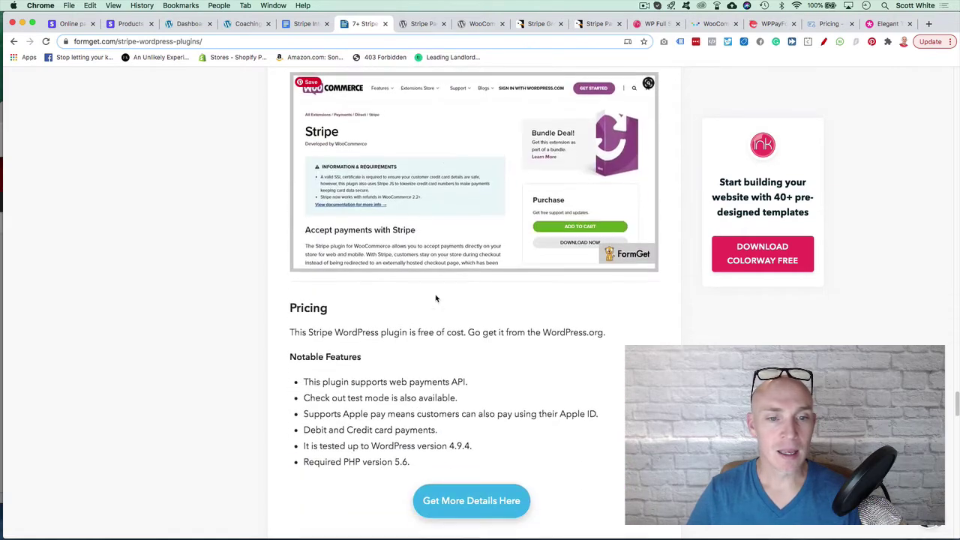
{"action": "scroll", "coordinate": [450, 330], "scroll_direction": "down", "scroll_amount": 2}
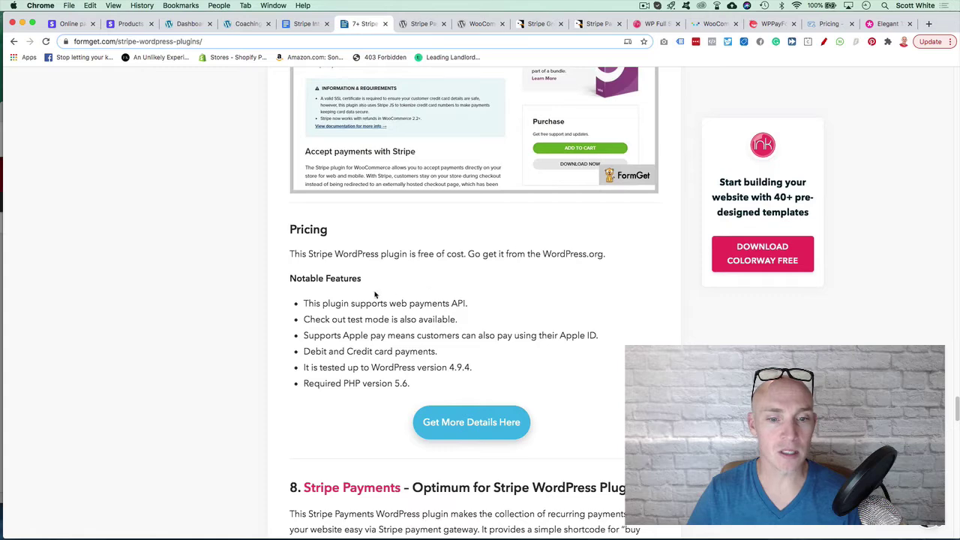
{"action": "scroll", "coordinate": [376, 293], "scroll_direction": "up", "scroll_amount": 6}
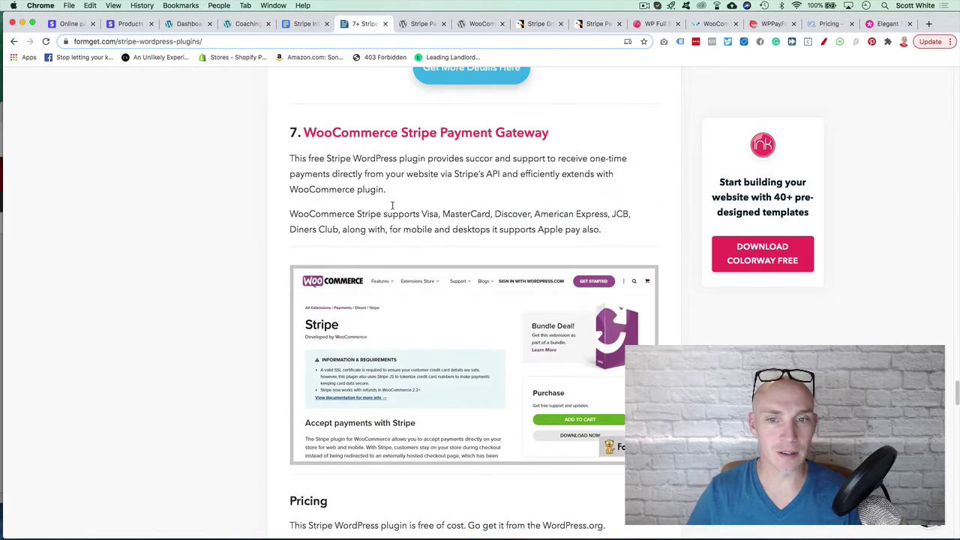
{"action": "scroll", "coordinate": [406, 300], "scroll_direction": "down", "scroll_amount": 12}
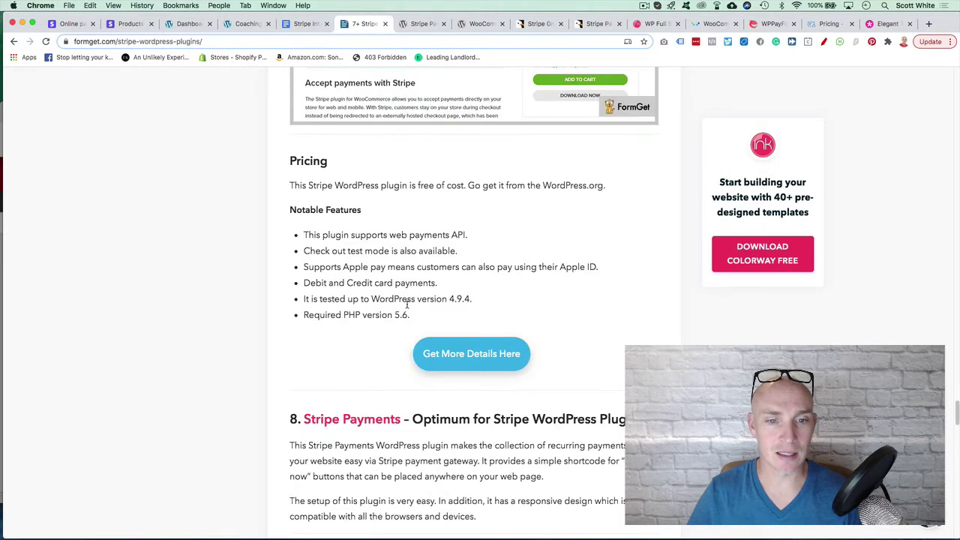
Read the Stripe Payments entry's pricing and features, and skim the article's conclusion and related posts
{"action": "scroll", "coordinate": [444, 253], "scroll_direction": "down", "scroll_amount": 1}
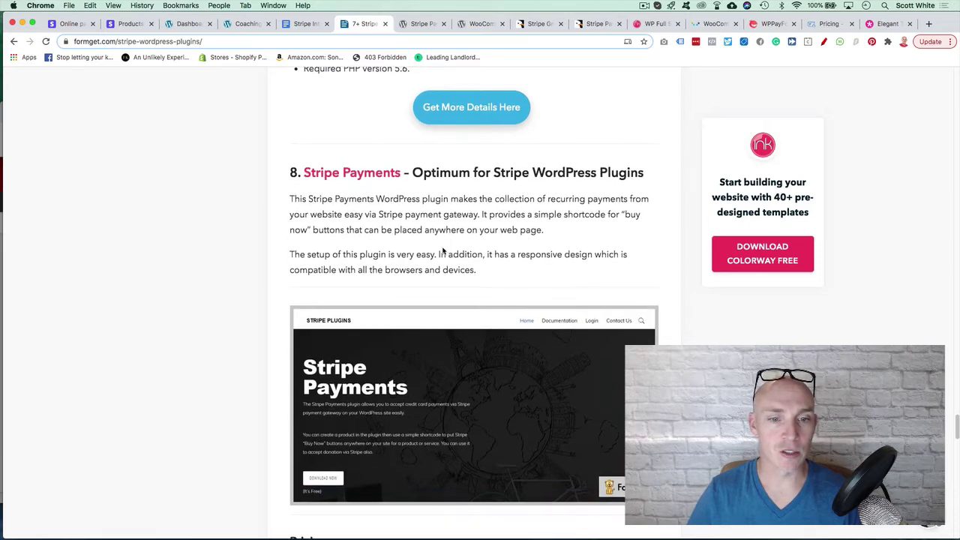
{"action": "scroll", "coordinate": [417, 285], "scroll_direction": "down", "scroll_amount": 6}
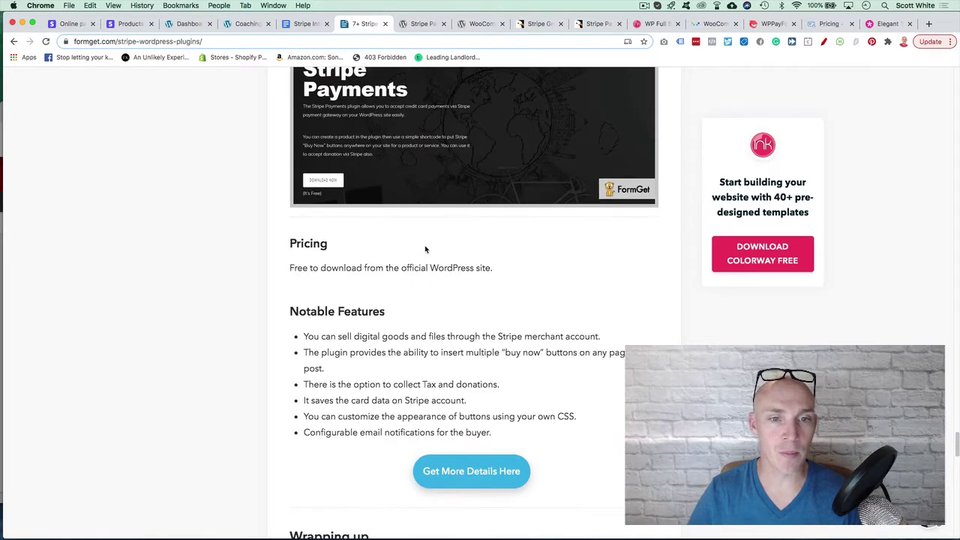
{"action": "scroll", "coordinate": [462, 294], "scroll_direction": "down", "scroll_amount": 1}
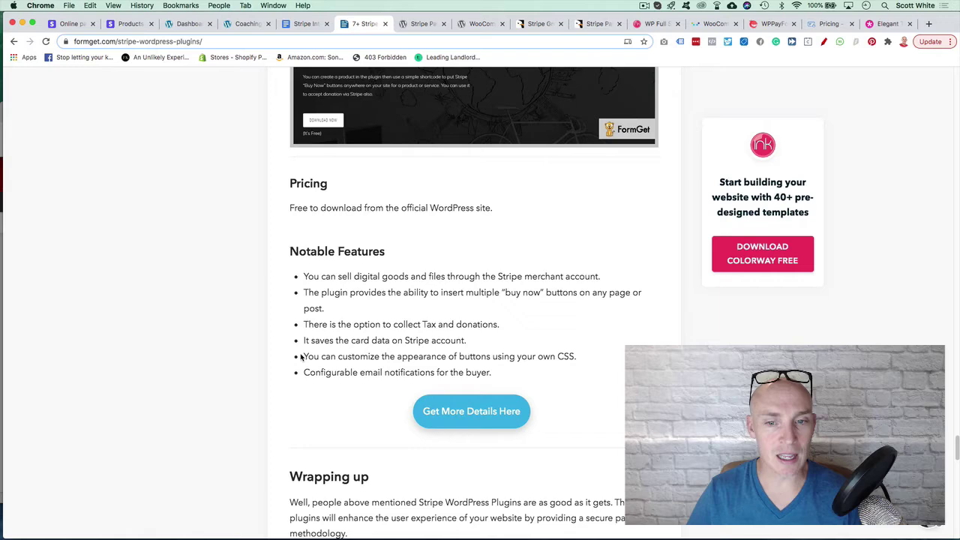
{"action": "scroll", "coordinate": [441, 279], "scroll_direction": "down", "scroll_amount": 6}
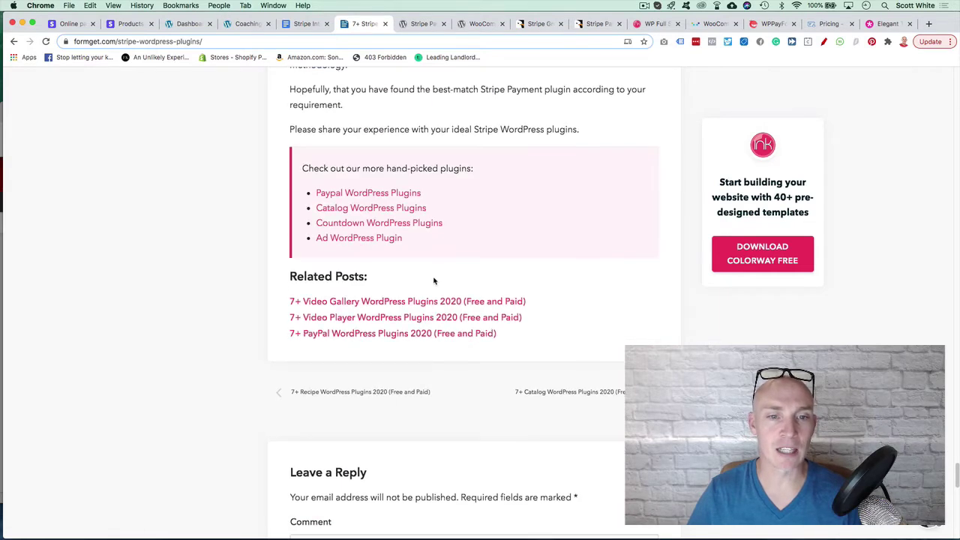
{"action": "scroll", "coordinate": [433, 281], "scroll_direction": "up", "scroll_amount": 15}
{"action": "scroll", "coordinate": [431, 279], "scroll_direction": "down", "scroll_amount": 8}
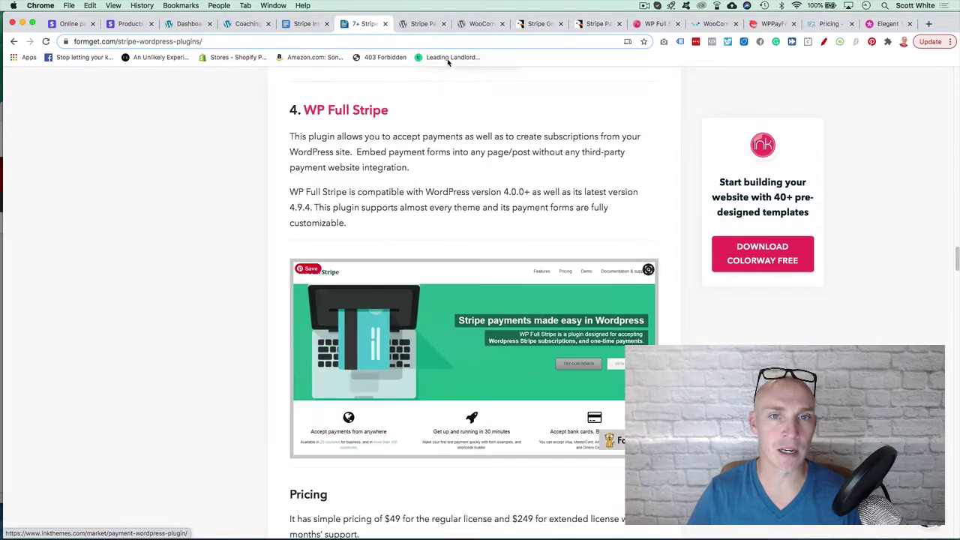
Look over the WordPress.org pages for the Stripe Payments and WooCommerce Stripe Payment Gateway plugins
{"action": "left_click", "coordinate": [422, 26]}
{"action": "scroll", "coordinate": [155, 284], "scroll_direction": "down", "scroll_amount": 3}
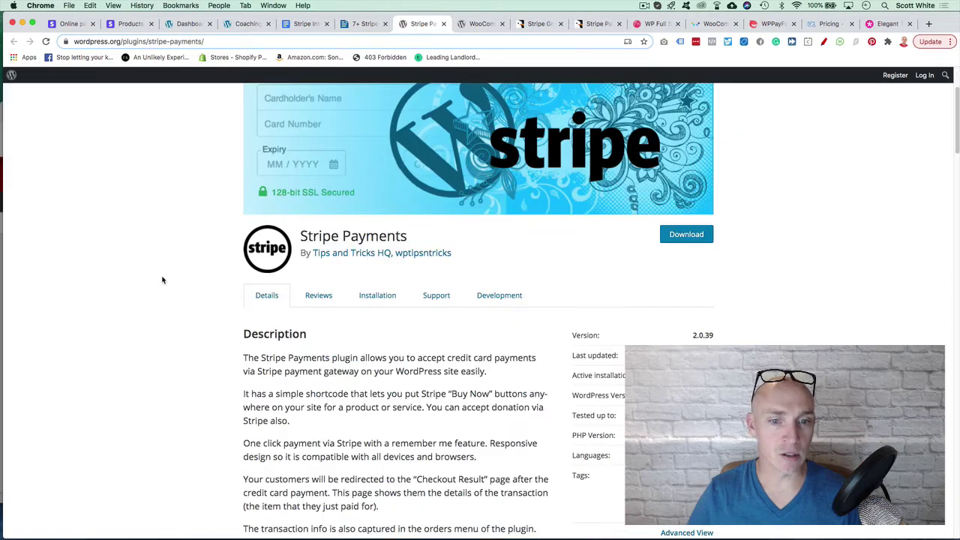
{"action": "scroll", "coordinate": [305, 330], "scroll_direction": "up", "scroll_amount": 2}
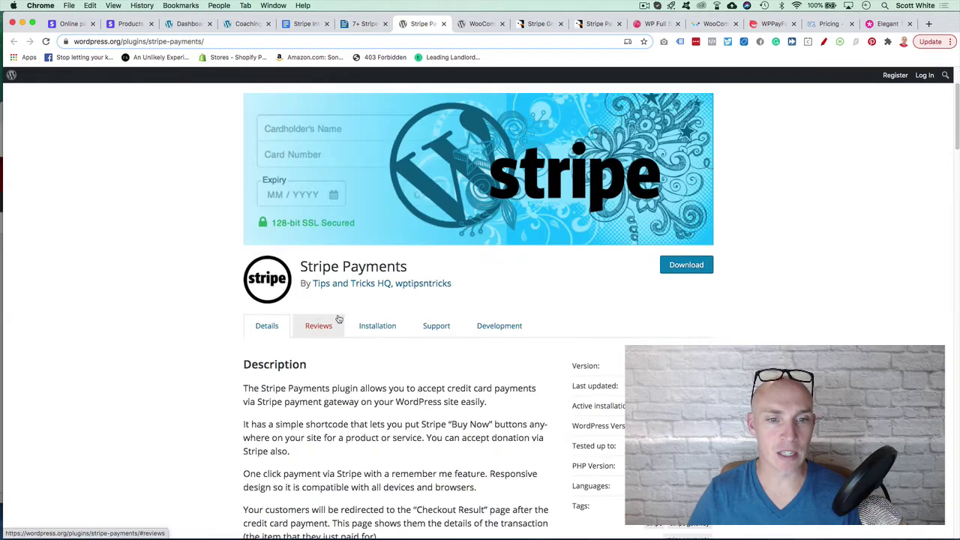
{"action": "scroll", "coordinate": [330, 319], "scroll_direction": "down", "scroll_amount": 1}
{"action": "left_click", "coordinate": [488, 27]}
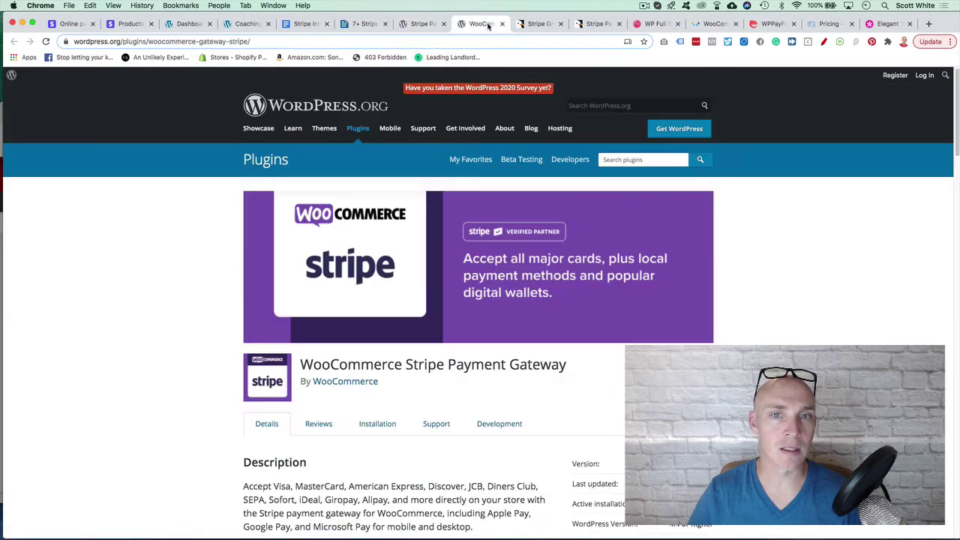
Review the CodeCanyon pages of Stripe Green Downloads and Stripe Payment Terminal WordPress, including their descriptions and license pricing
{"action": "left_click", "coordinate": [542, 27]}
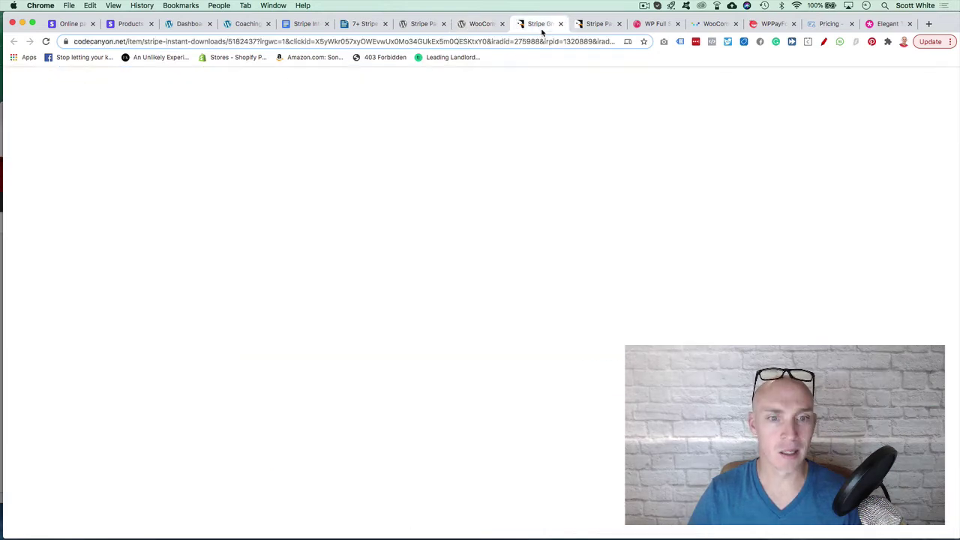
{"action": "scroll", "coordinate": [425, 333], "scroll_direction": "down", "scroll_amount": 1}
{"action": "scroll", "coordinate": [422, 346], "scroll_direction": "down", "scroll_amount": 5}
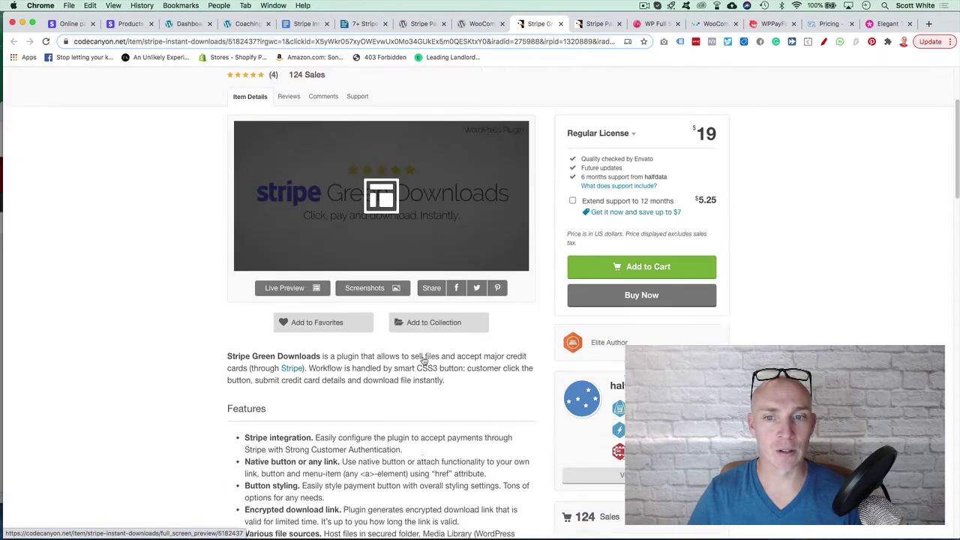
{"action": "left_click", "coordinate": [596, 25]}
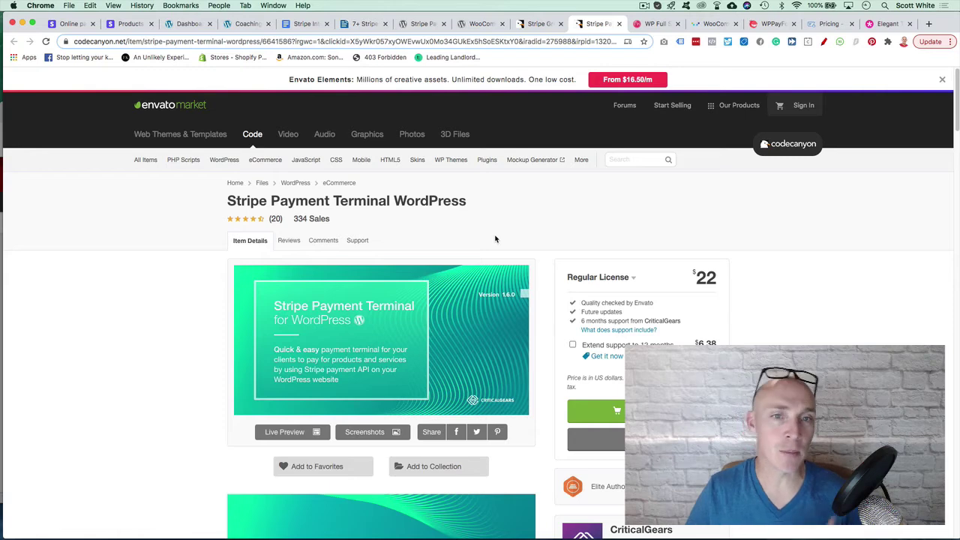
Look over the WP Full Stripe page on InkThemes and WebToffee's WooCommerce Stripe Payment Gateway page
{"action": "left_click", "coordinate": [655, 25]}
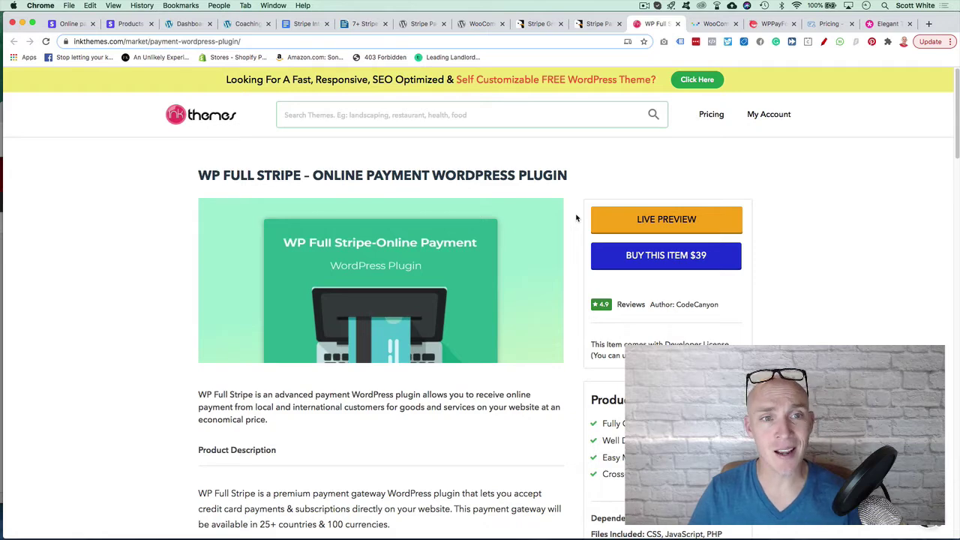
{"action": "scroll", "coordinate": [565, 272], "scroll_direction": "down", "scroll_amount": 3}
{"action": "scroll", "coordinate": [555, 289], "scroll_direction": "up", "scroll_amount": 3}
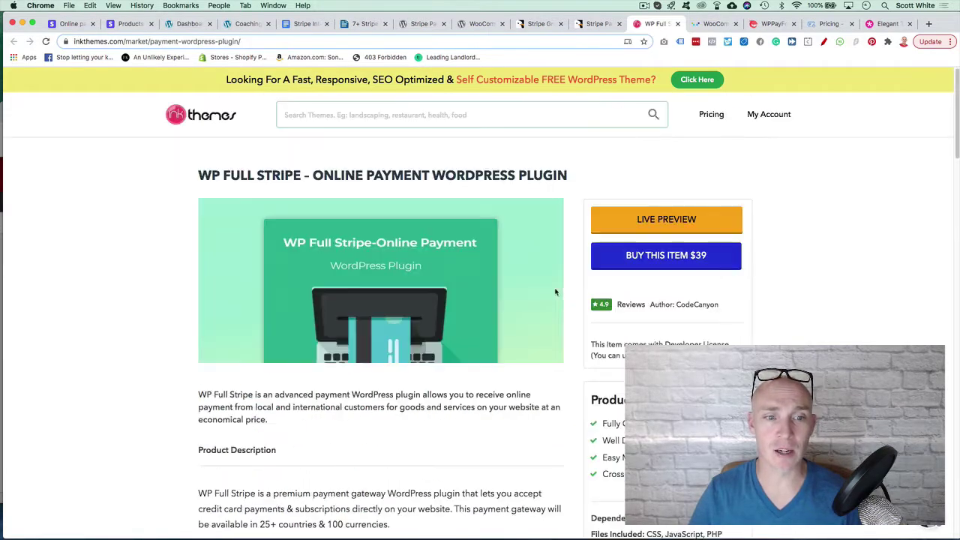
{"action": "left_click", "coordinate": [711, 28]}
{"action": "scroll", "coordinate": [318, 290], "scroll_direction": "down", "scroll_amount": 15}
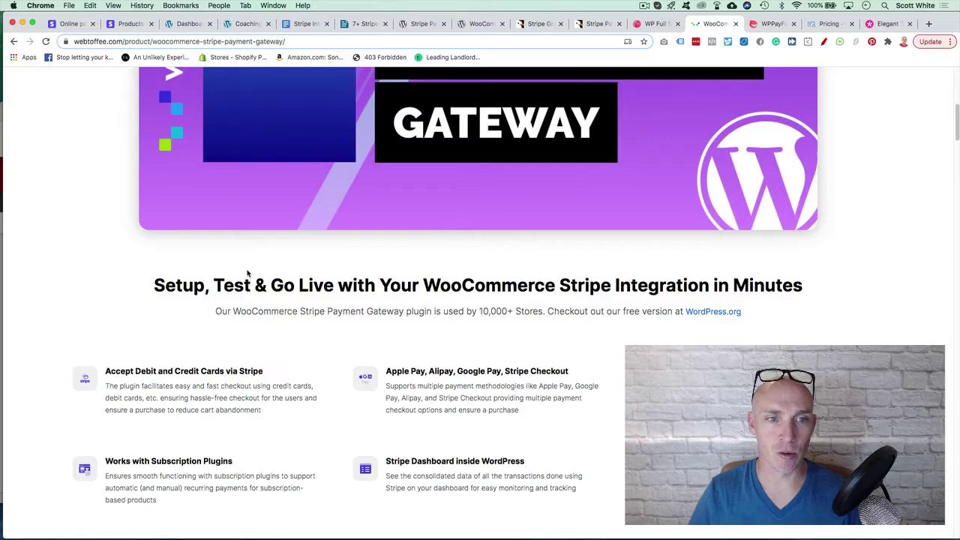
{"action": "scroll", "coordinate": [318, 291], "scroll_direction": "up", "scroll_amount": 15}
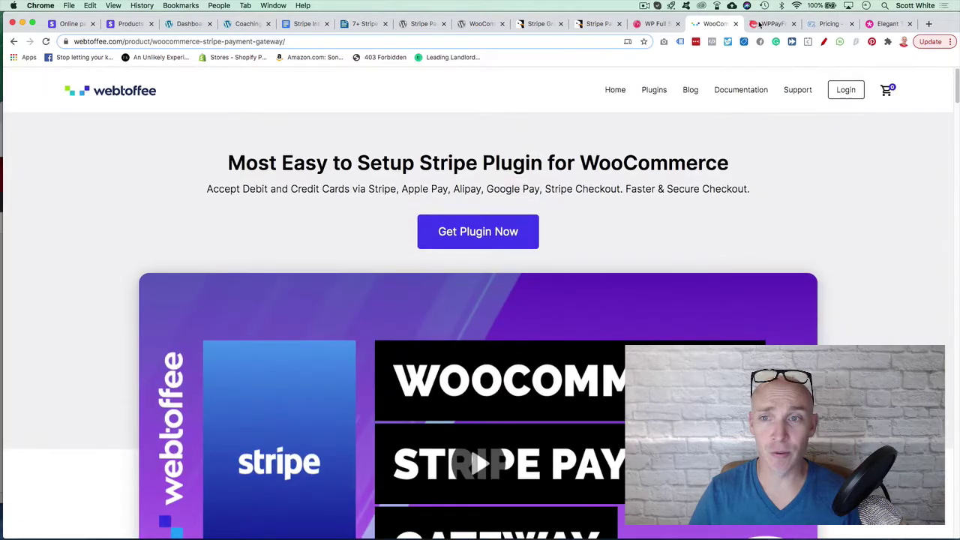
Skim the WPPayForm product page, including its How it works section, use case demos and license options
{"action": "left_click", "coordinate": [766, 24]}
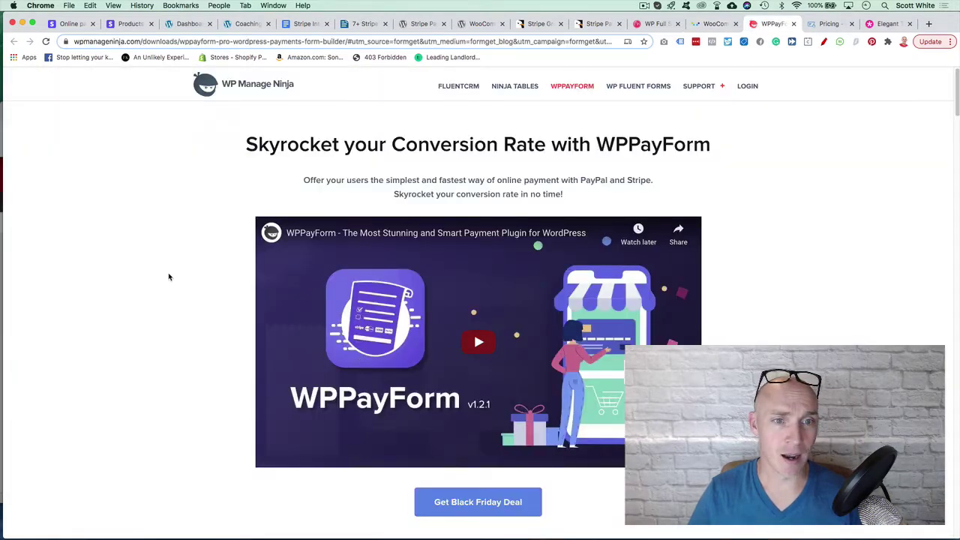
{"action": "scroll", "coordinate": [150, 292], "scroll_direction": "down", "scroll_amount": 5}
{"action": "scroll", "coordinate": [220, 285], "scroll_direction": "down", "scroll_amount": 10}
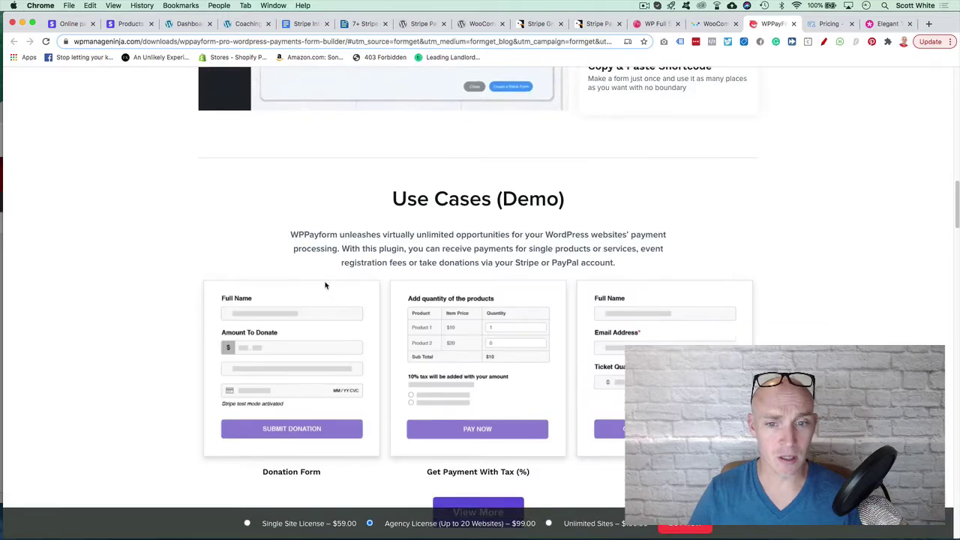
{"action": "scroll", "coordinate": [498, 233], "scroll_direction": "up", "scroll_amount": 15}
{"action": "scroll", "coordinate": [445, 248], "scroll_direction": "down", "scroll_amount": 10}
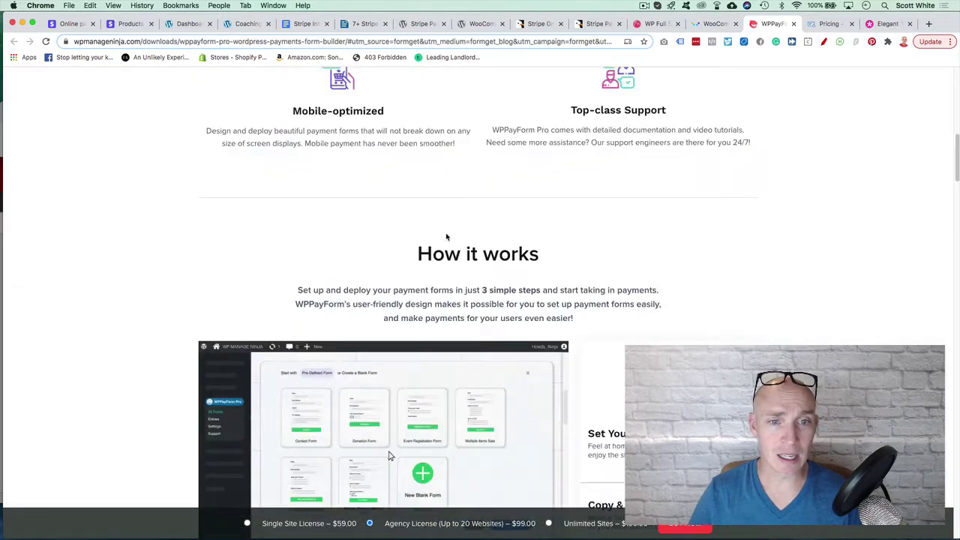
{"action": "scroll", "coordinate": [446, 237], "scroll_direction": "up", "scroll_amount": 20}
Review the pricing plans on the WP Simple Pay site
{"action": "left_click", "coordinate": [829, 23]}
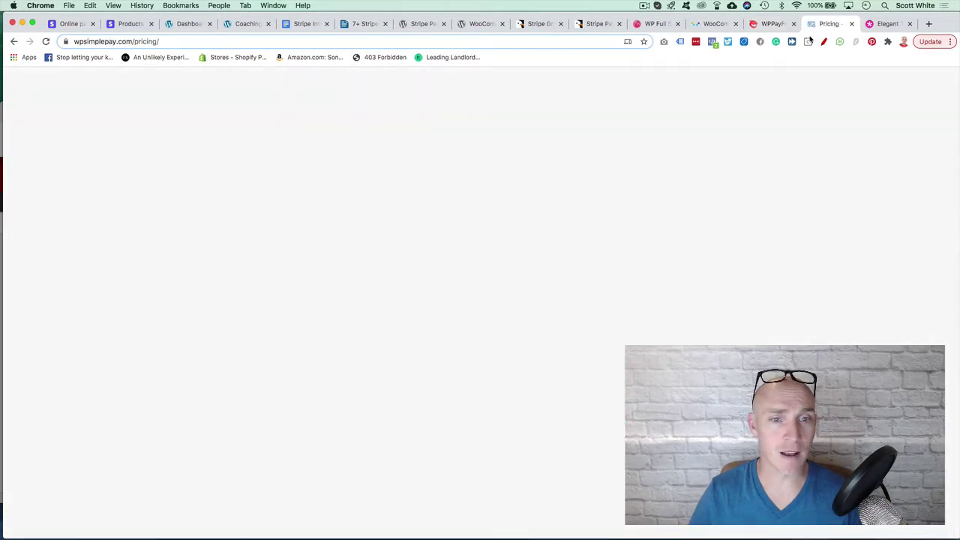
{"action": "scroll", "coordinate": [417, 270], "scroll_direction": "down", "scroll_amount": 5}
{"action": "scroll", "coordinate": [418, 243], "scroll_direction": "up", "scroll_amount": 6}
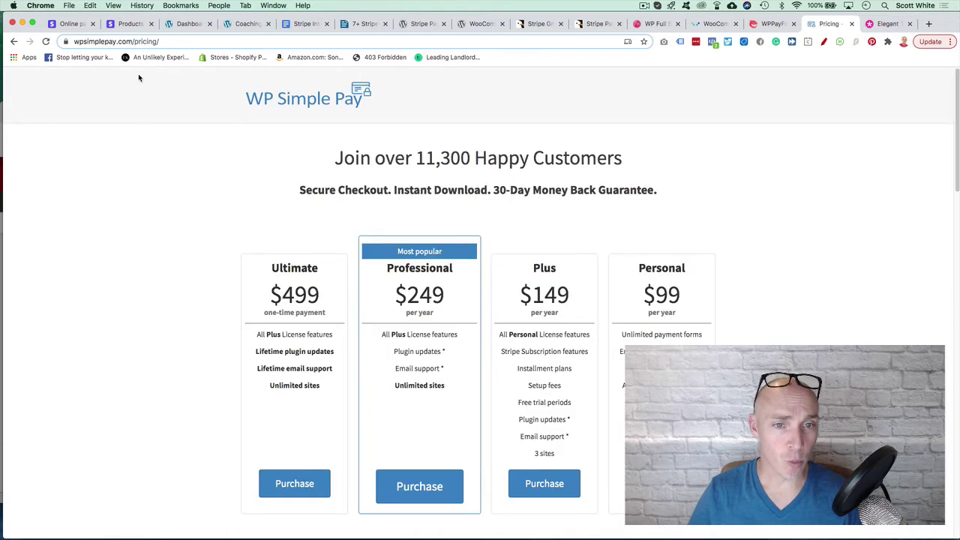
Check the Elegant Themes members area, the site's WordPress dashboard and the coaching programs page in the Divi Visual Builder
{"action": "left_click", "coordinate": [886, 23]}
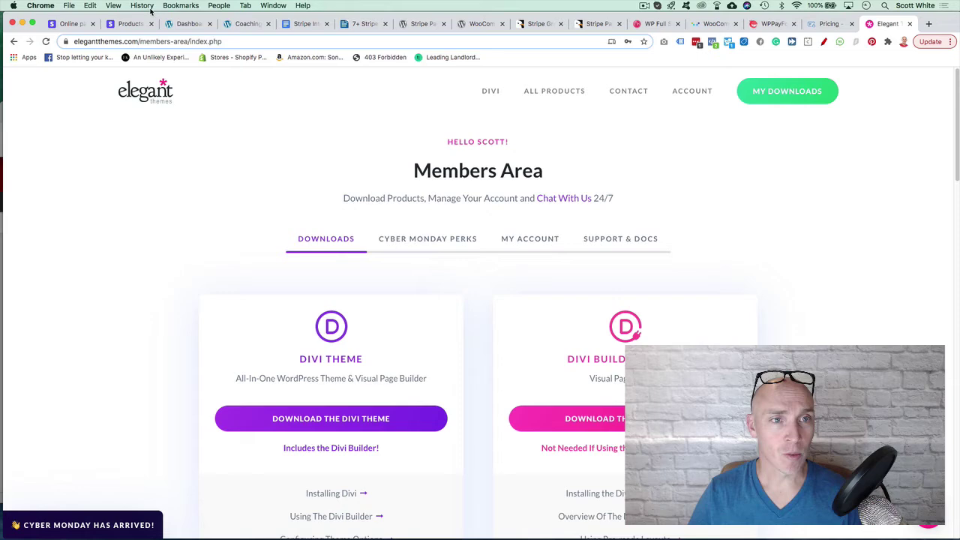
{"action": "left_click", "coordinate": [186, 23]}
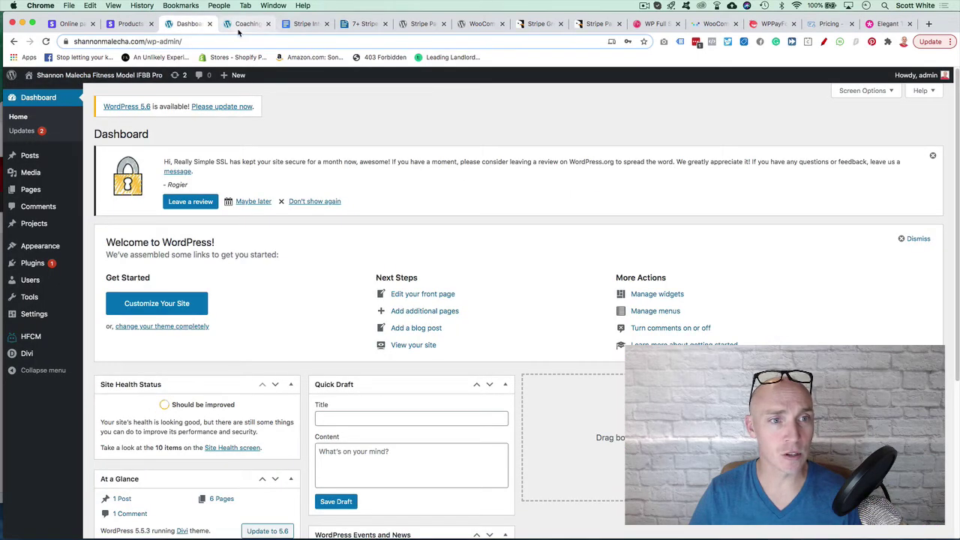
{"action": "left_click", "coordinate": [248, 25]}
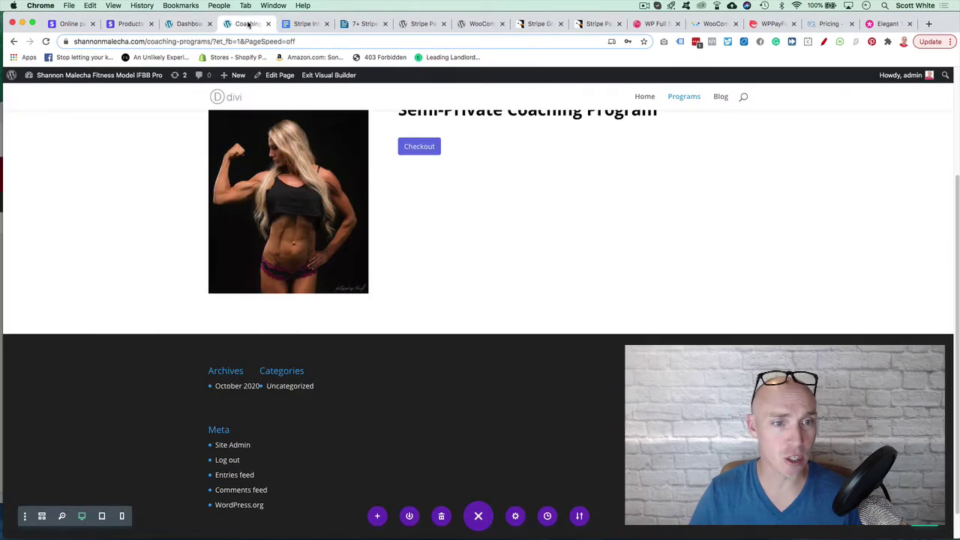
{"action": "scroll", "coordinate": [317, 165], "scroll_direction": "up", "scroll_amount": 5}
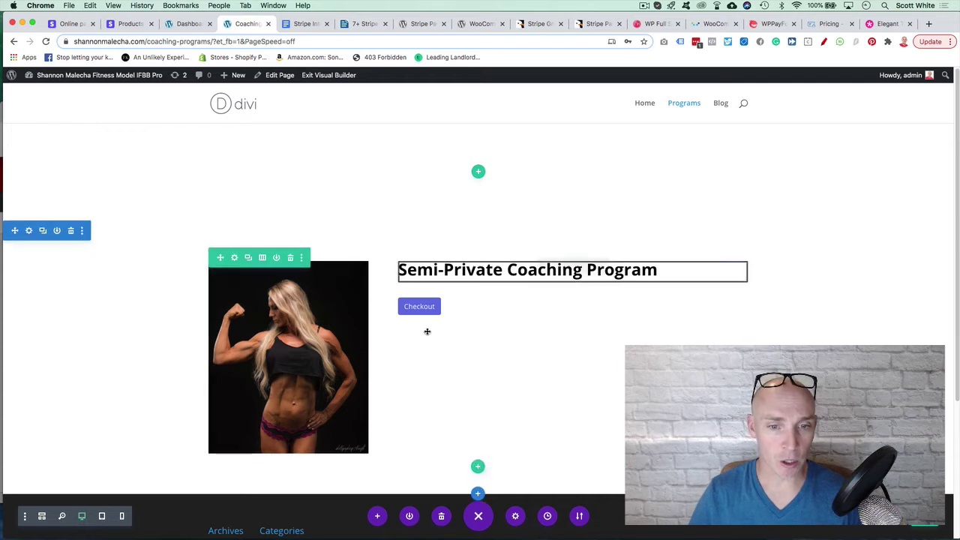
Exit the Visual Builder, discarding the unsaved changes, and view the coaching program's Stripe checkout page
{"action": "right_click", "coordinate": [336, 80]}
{"action": "left_click", "coordinate": [325, 81]}
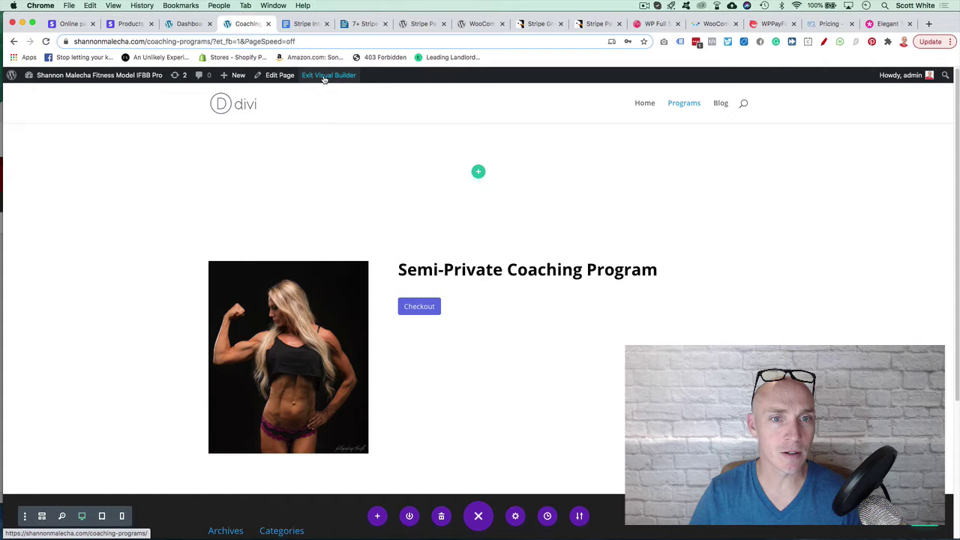
{"action": "left_click", "coordinate": [325, 80]}
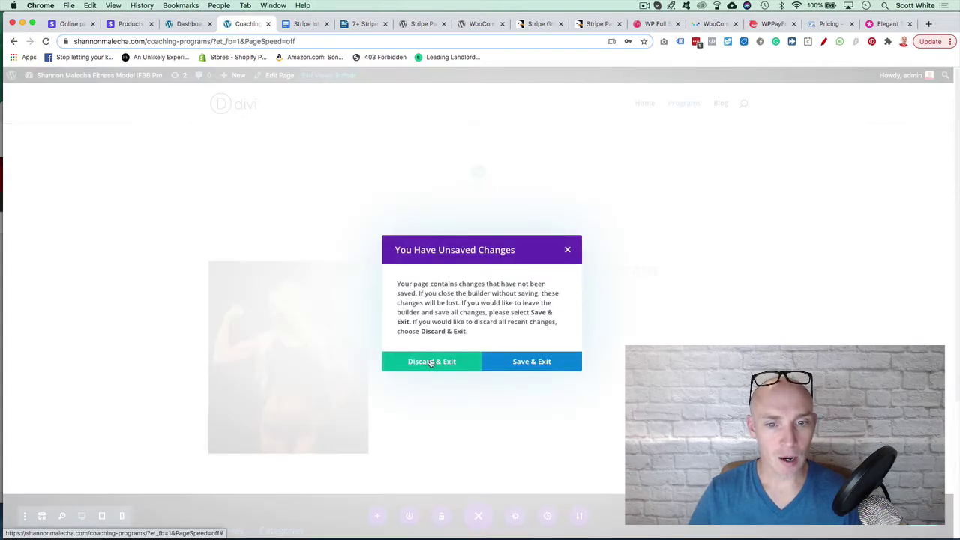
{"action": "left_click", "coordinate": [479, 367]}
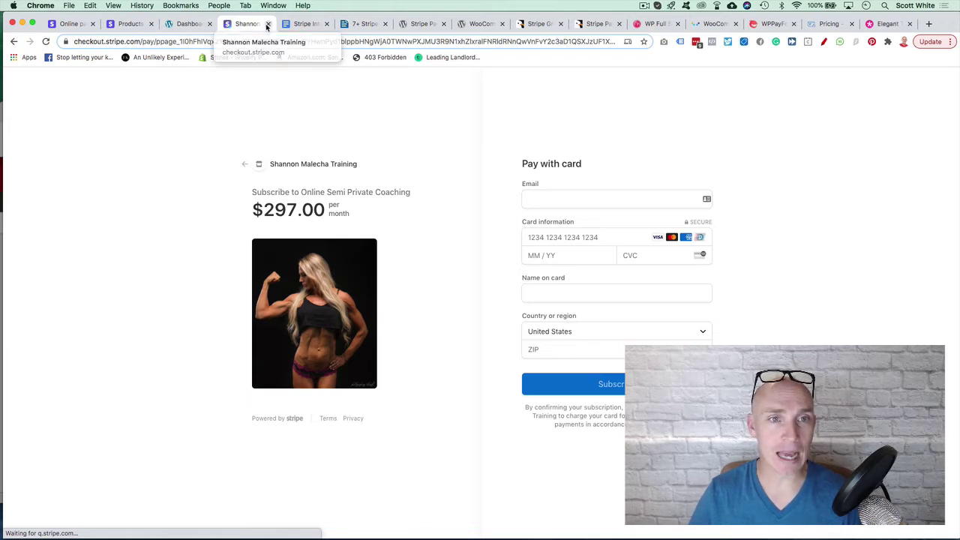
Return from the Stripe checkout to the coaching programs page and enable the Visual Builder
{"action": "left_click", "coordinate": [14, 42]}
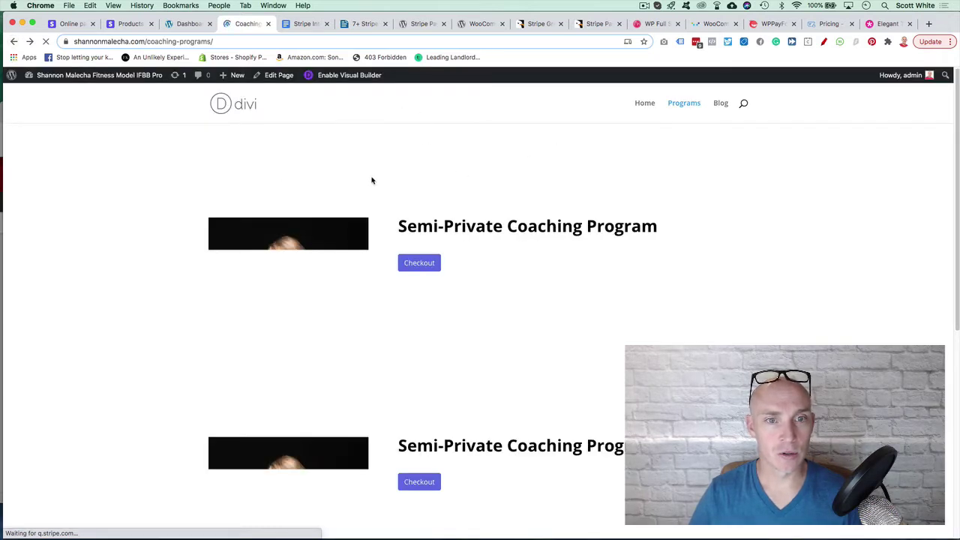
{"action": "left_click", "coordinate": [343, 76]}
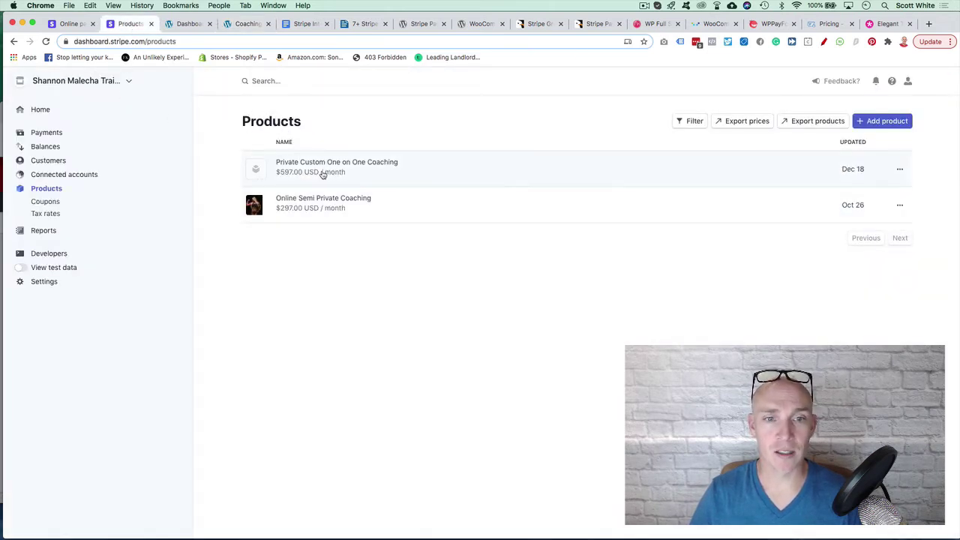
Switch to the Stripe dashboard's product list, start a new product, and look over its product information and pricing fields
{"action": "left_click", "coordinate": [875, 123]}
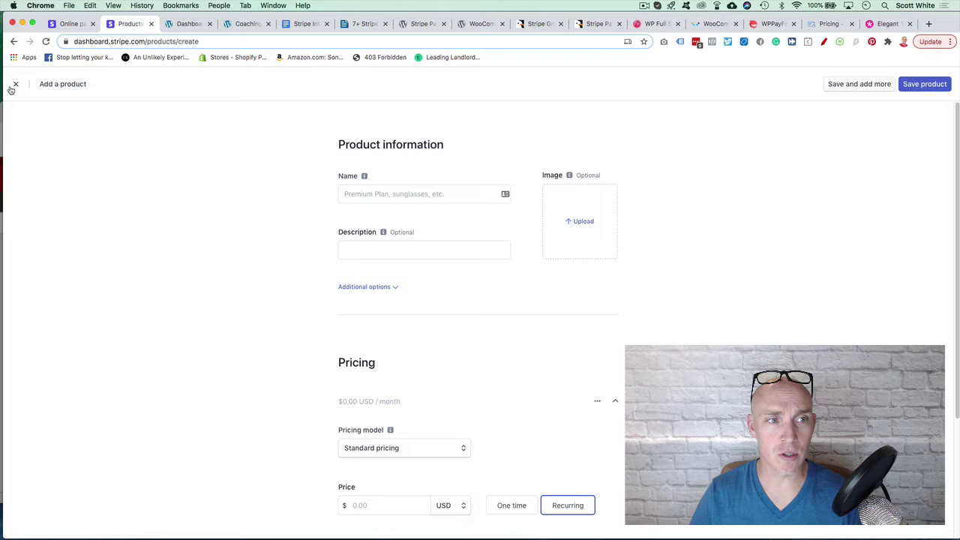
{"action": "left_click", "coordinate": [356, 193]}
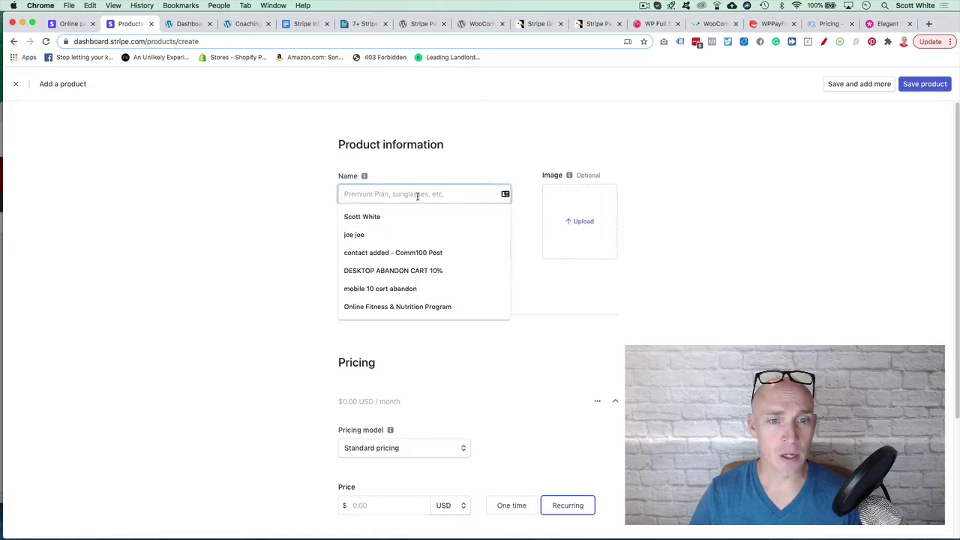
{"action": "left_click", "coordinate": [431, 174]}
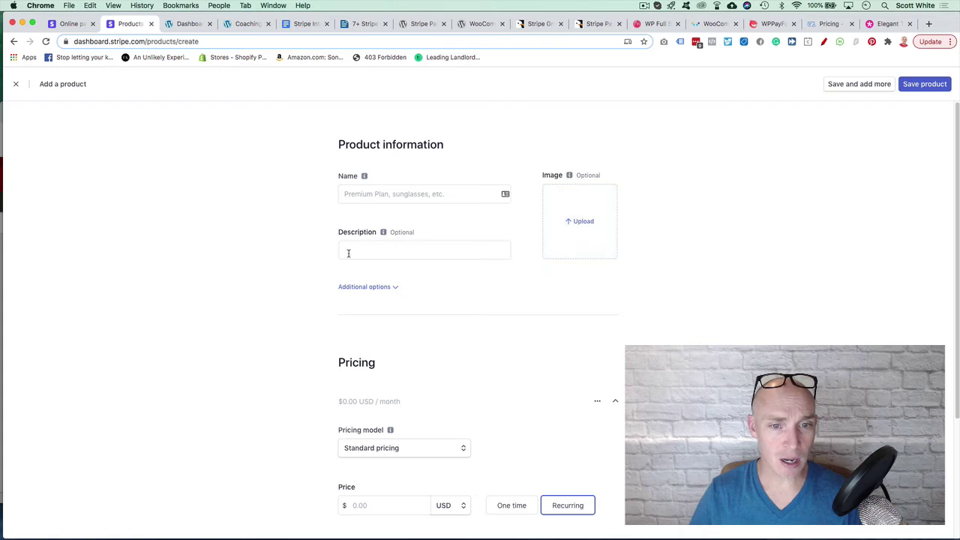
{"action": "scroll", "coordinate": [366, 264], "scroll_direction": "down", "scroll_amount": 3}
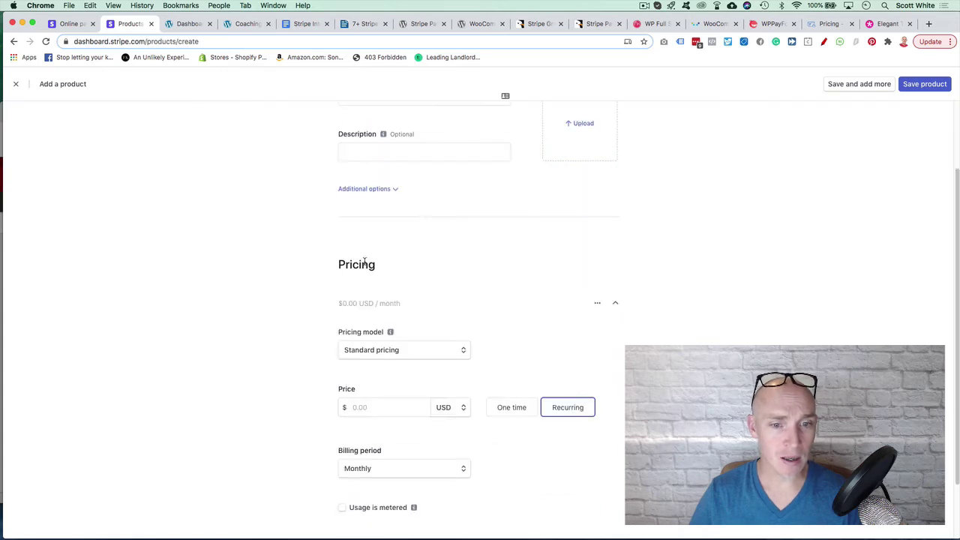
{"action": "left_click", "coordinate": [358, 307]}
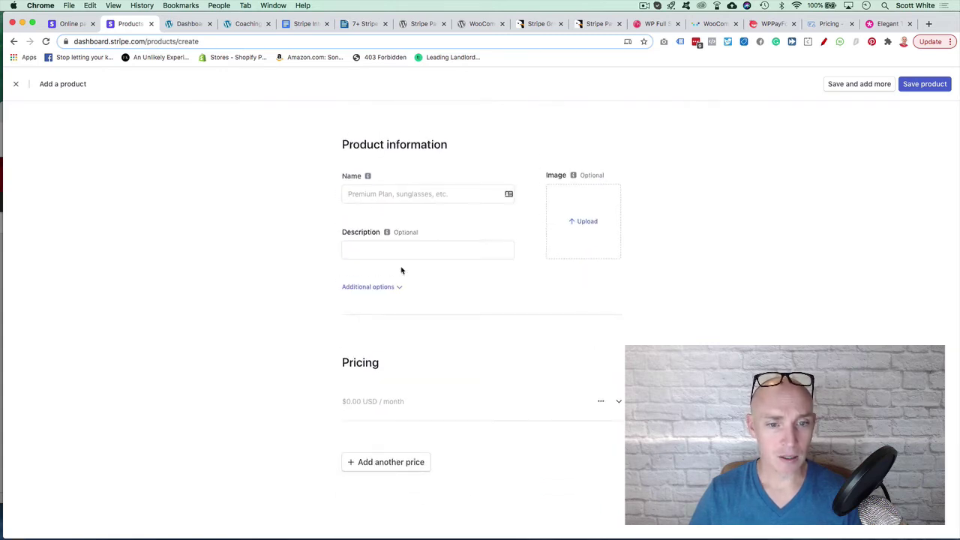
{"action": "left_click", "coordinate": [366, 402]}
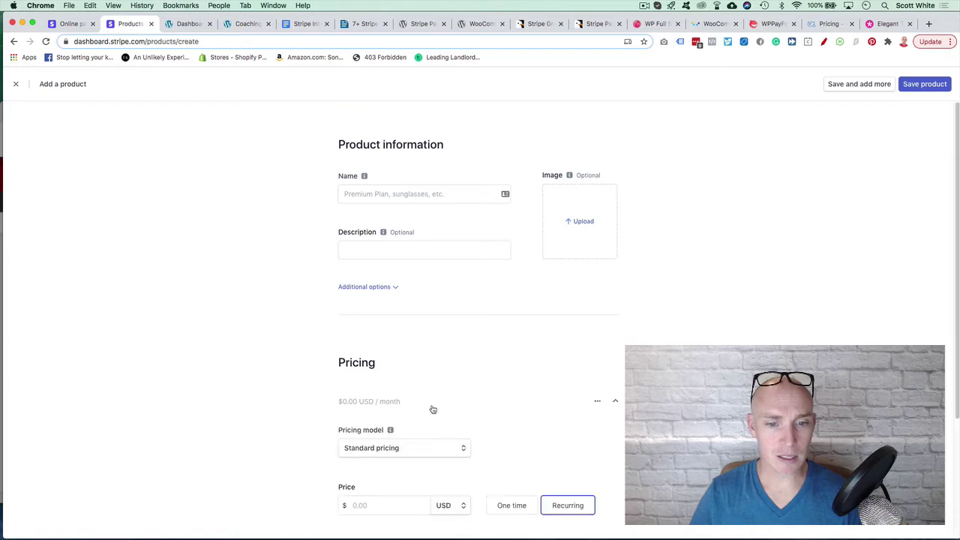
{"action": "left_click", "coordinate": [368, 403]}
{"action": "left_click", "coordinate": [371, 403]}
Name the new product "adfadsf" and give it the description "asdfasdf"
{"action": "left_click", "coordinate": [343, 193]}
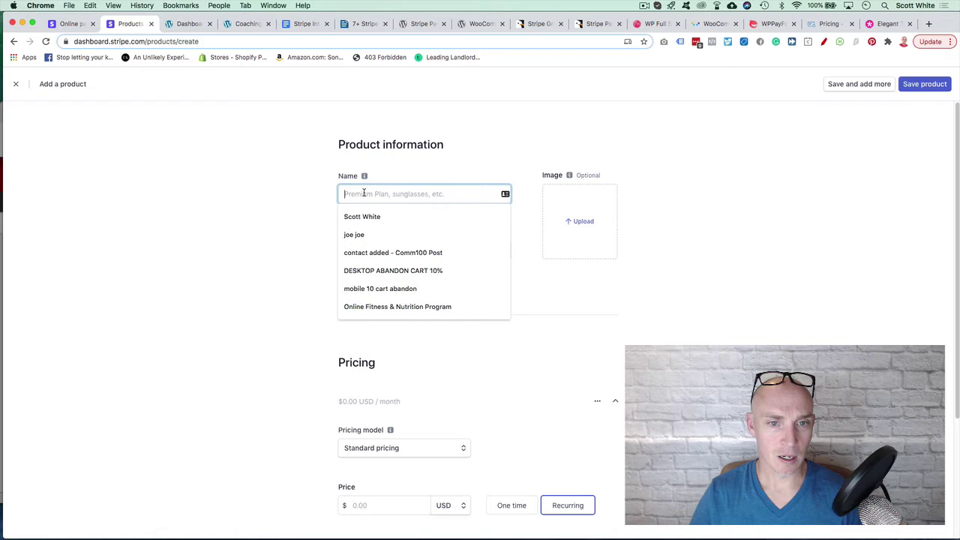
{"action": "type", "text": "adfadsf"}
{"action": "left_click", "coordinate": [360, 248]}
{"action": "type", "text": "asdfasdf"}
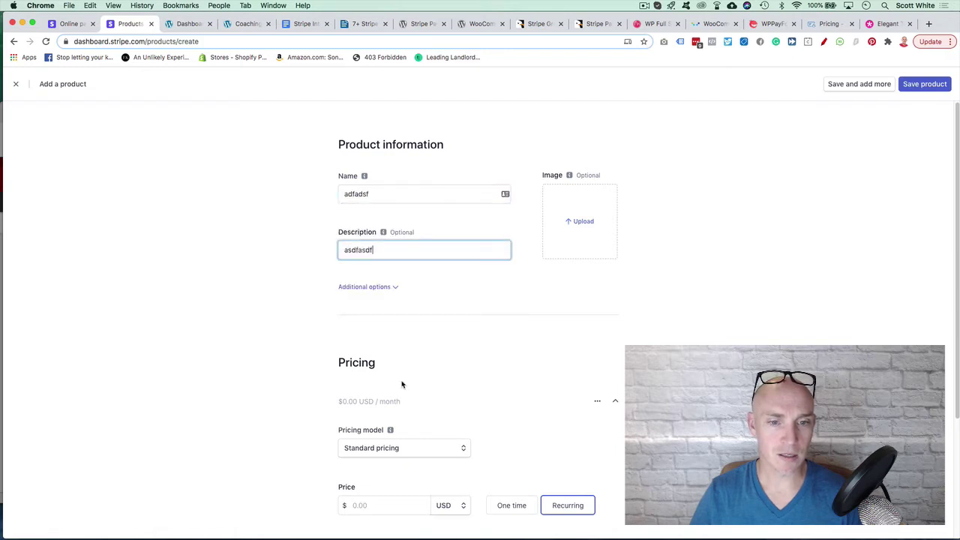
Set the new product's price to 597.00 USD
{"action": "left_click", "coordinate": [375, 403]}
{"action": "left_click", "coordinate": [377, 404]}
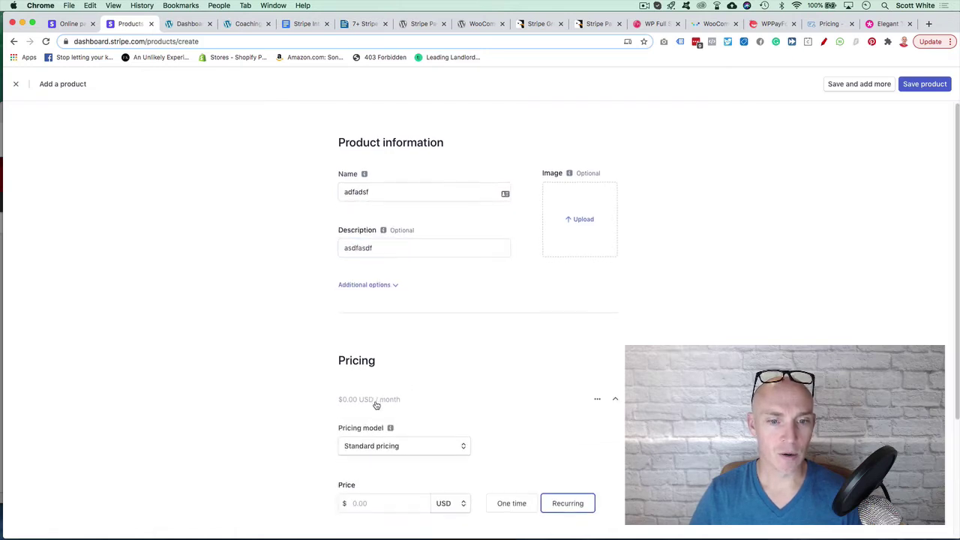
{"action": "scroll", "coordinate": [376, 405], "scroll_direction": "down", "scroll_amount": 2}
{"action": "left_click", "coordinate": [370, 436]}
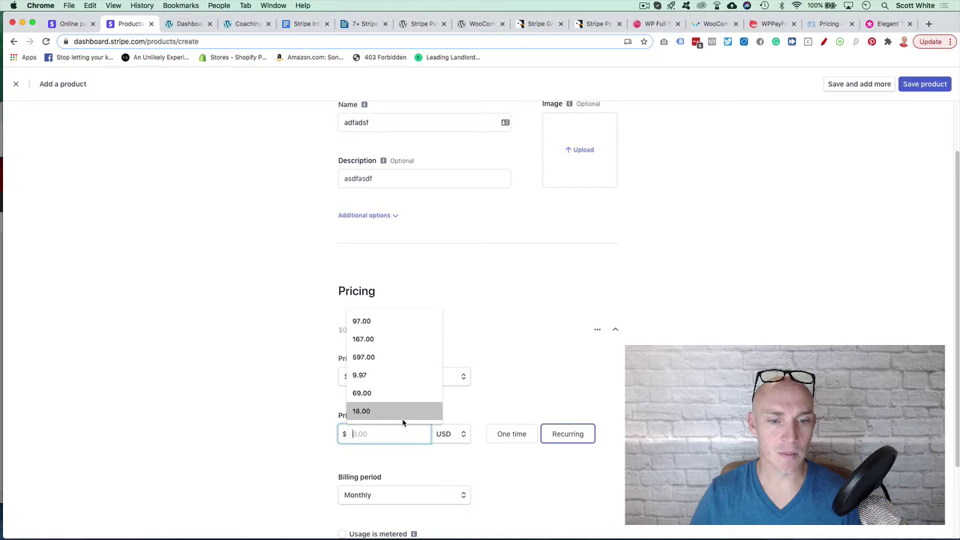
{"action": "left_click", "coordinate": [405, 357]}
{"action": "scroll", "coordinate": [458, 330], "scroll_direction": "down", "scroll_amount": 2}
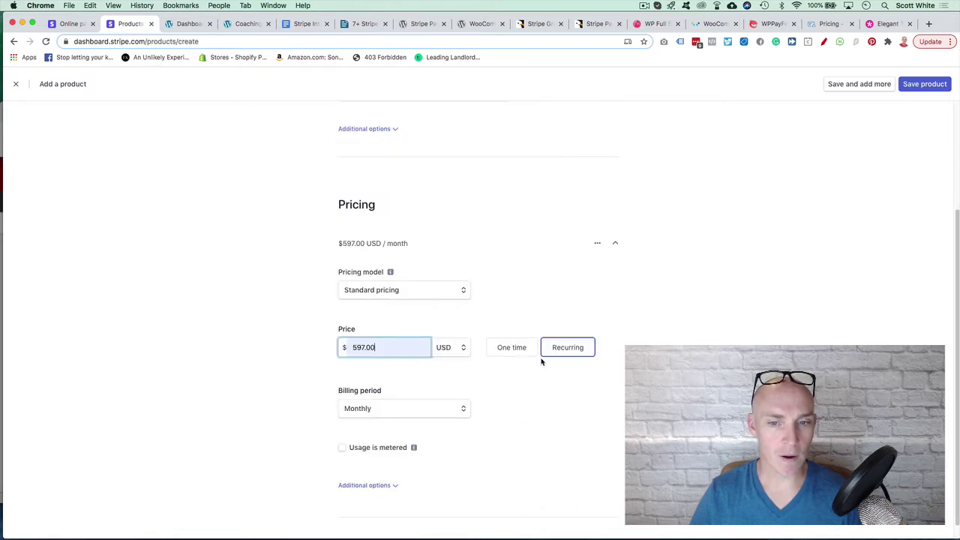
Compare one-time and recurring payment for the new product's price, and look over the available billing periods
{"action": "left_click", "coordinate": [516, 349]}
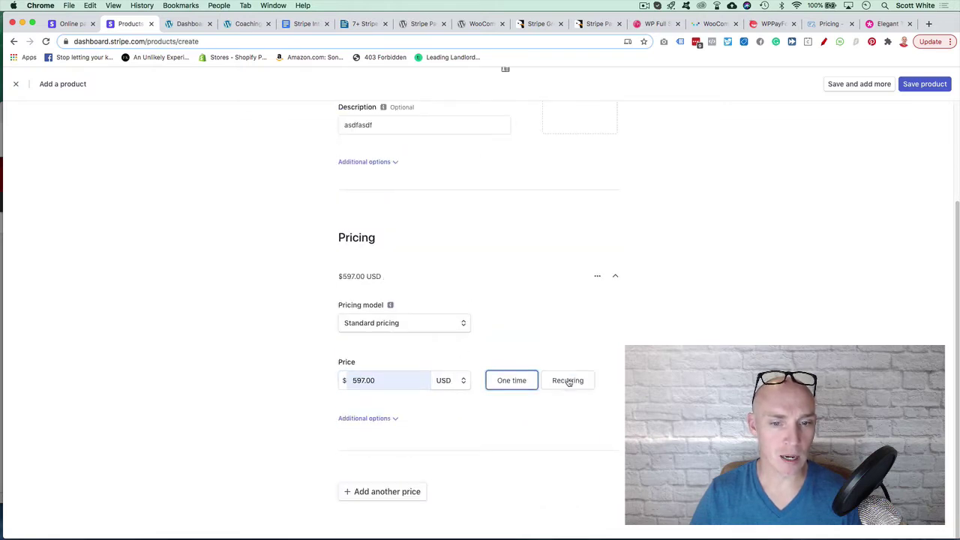
{"action": "left_click", "coordinate": [568, 380]}
{"action": "scroll", "coordinate": [475, 313], "scroll_direction": "down", "scroll_amount": 2}
{"action": "left_click", "coordinate": [426, 343]}
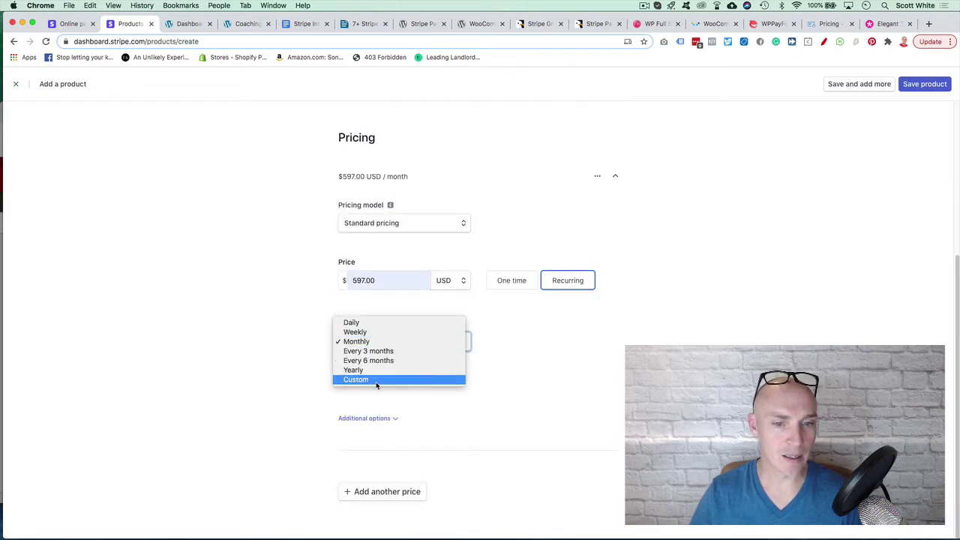
{"action": "left_click", "coordinate": [550, 415]}
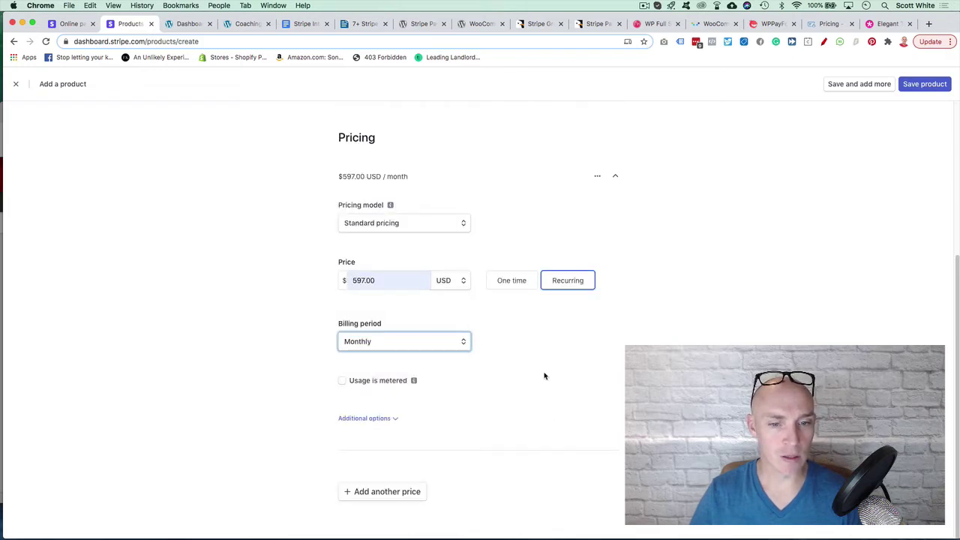
Look over the price's additional options and close the new product form without saving it
{"action": "left_click", "coordinate": [397, 418]}
{"action": "scroll", "coordinate": [497, 373], "scroll_direction": "down", "scroll_amount": 2}
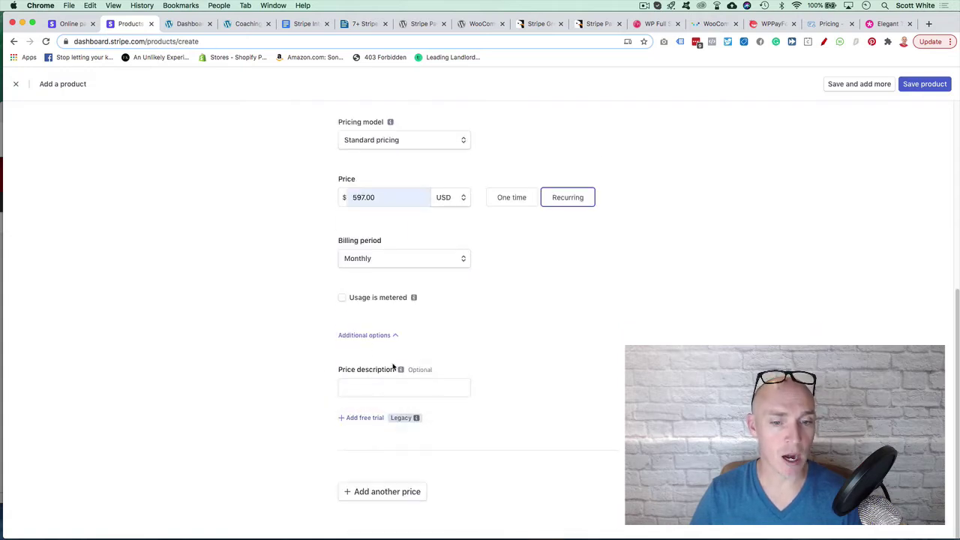
{"action": "scroll", "coordinate": [596, 334], "scroll_direction": "up", "scroll_amount": 5}
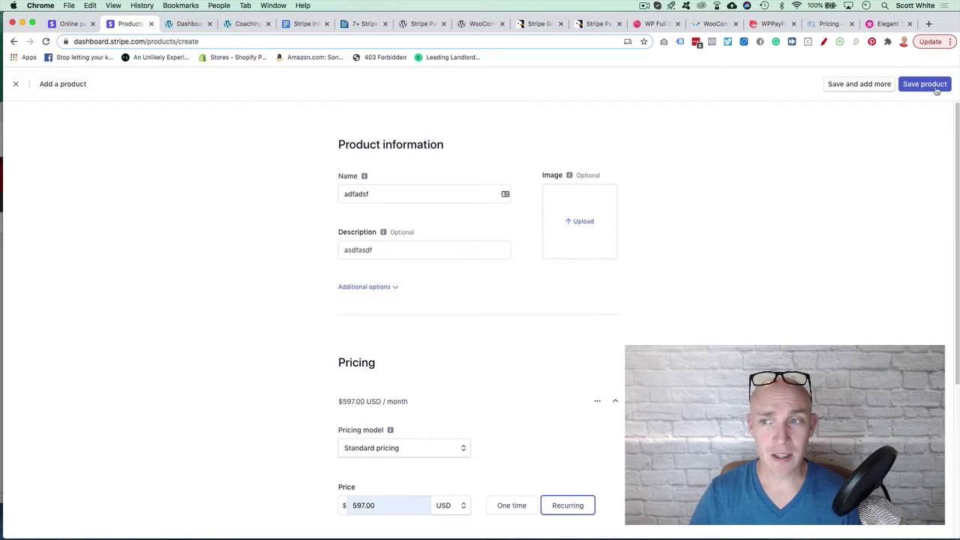
{"action": "left_click", "coordinate": [15, 83]}
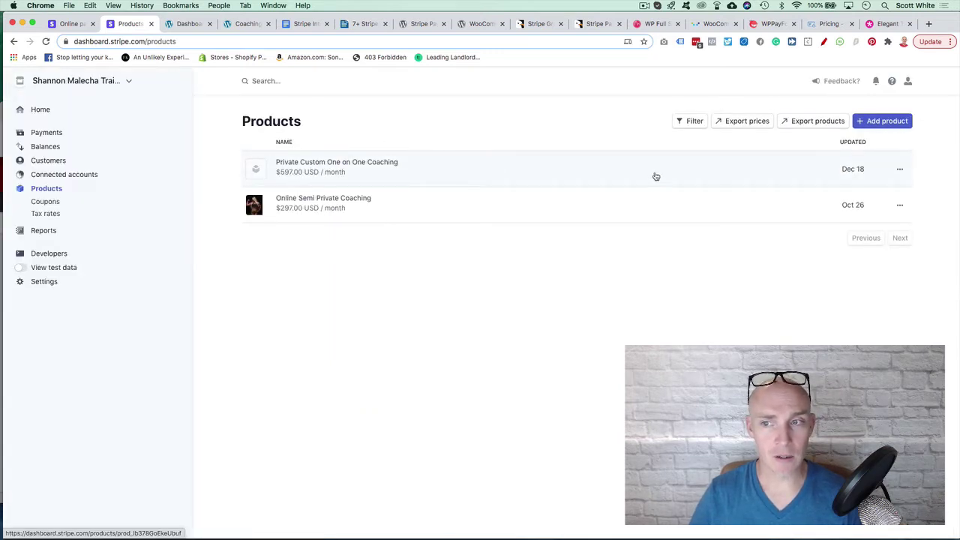
Open the Private Custom One on One Coaching product and generate the Checkout code snippet for its monthly price
{"action": "left_click", "coordinate": [601, 161]}
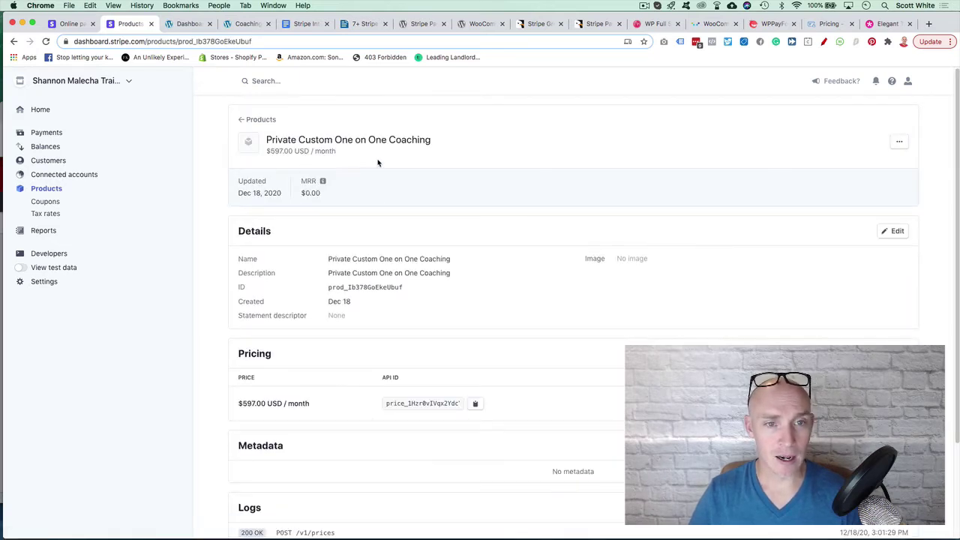
{"action": "scroll", "coordinate": [488, 328], "scroll_direction": "down", "scroll_amount": 3}
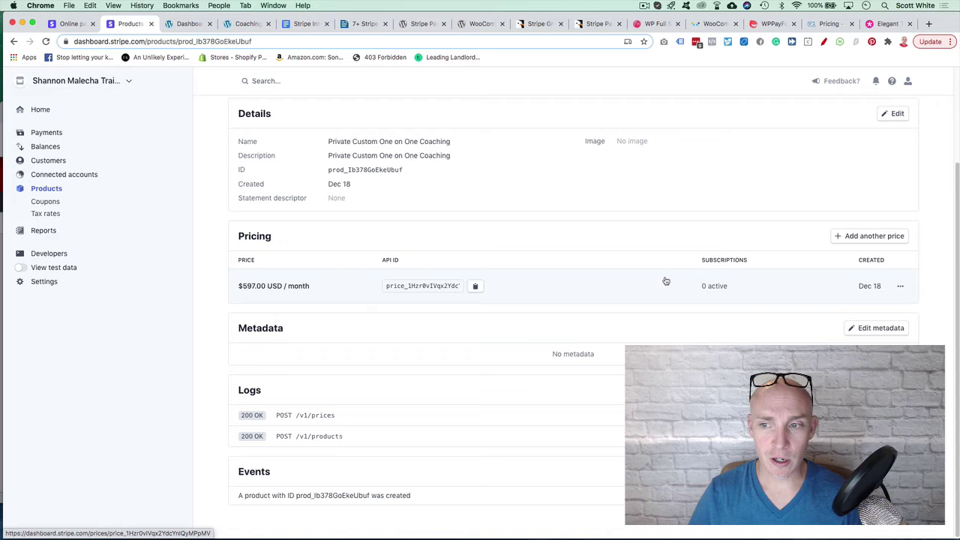
{"action": "left_click", "coordinate": [900, 287]}
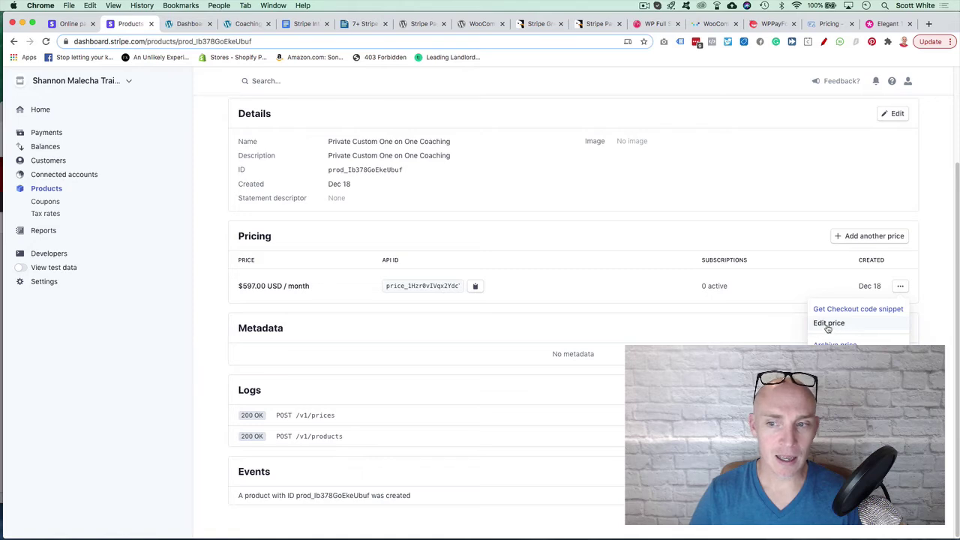
{"action": "left_click", "coordinate": [869, 310]}
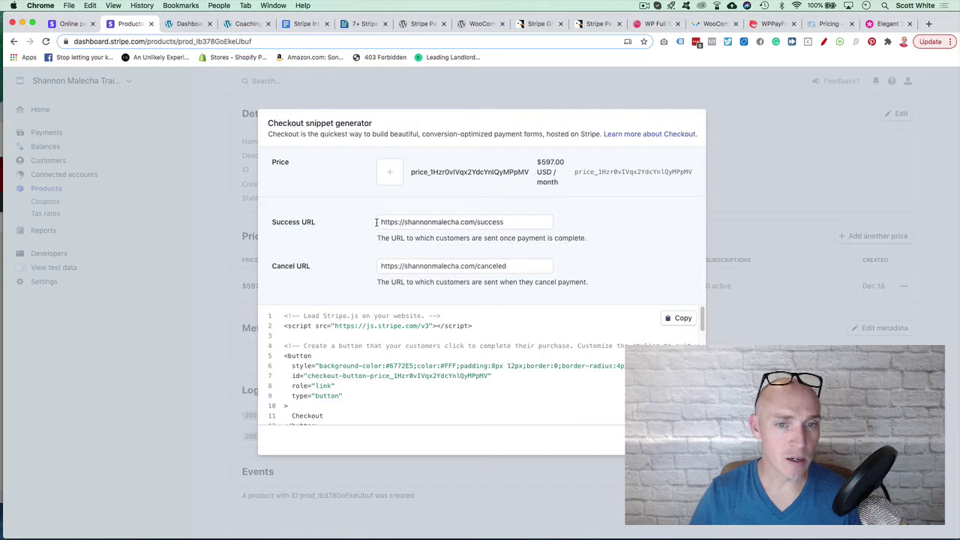
Examine the success URL and cancel URL set in the checkout snippet generator
{"action": "left_click_drag", "start_coordinate": [378, 222], "coordinate": [516, 221]}
{"action": "left_click", "coordinate": [519, 224]}
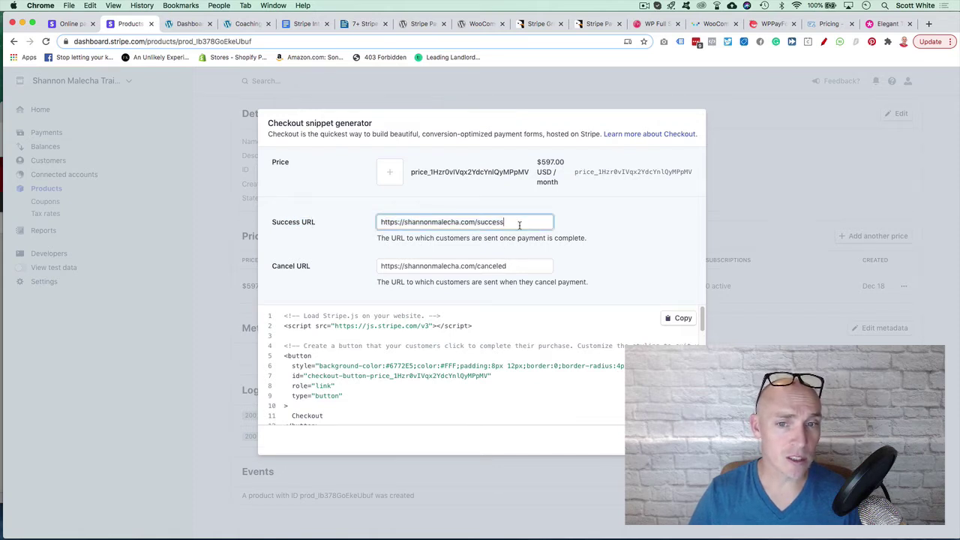
{"action": "left_click_drag", "start_coordinate": [377, 222], "coordinate": [538, 220]}
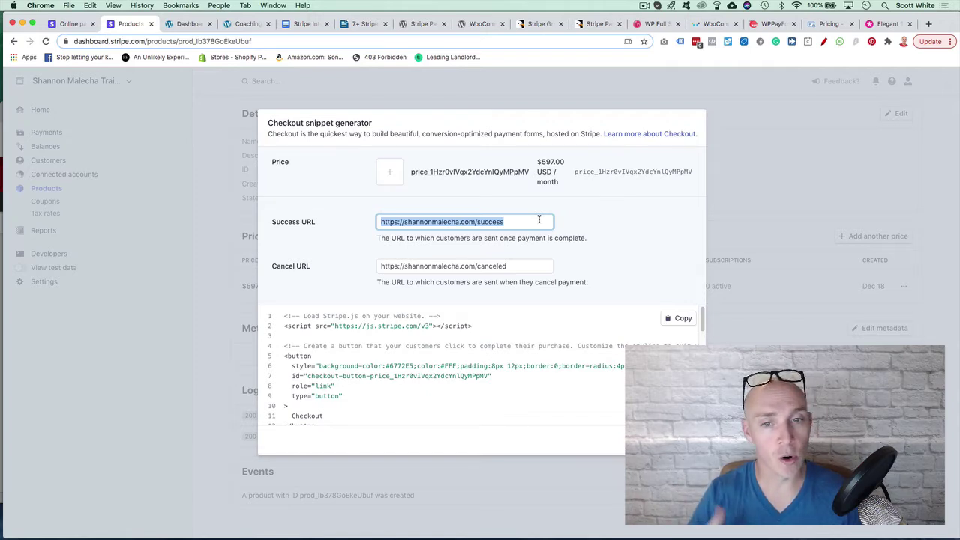
{"action": "left_click", "coordinate": [325, 268]}
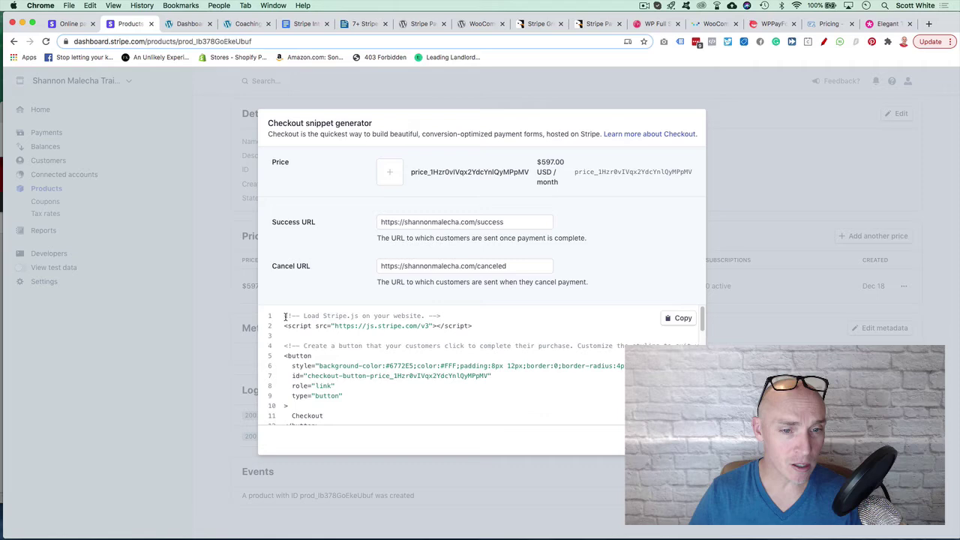
Copy the entire generated checkout code snippet
{"action": "left_click_drag", "start_coordinate": [288, 316], "coordinate": [398, 421]}
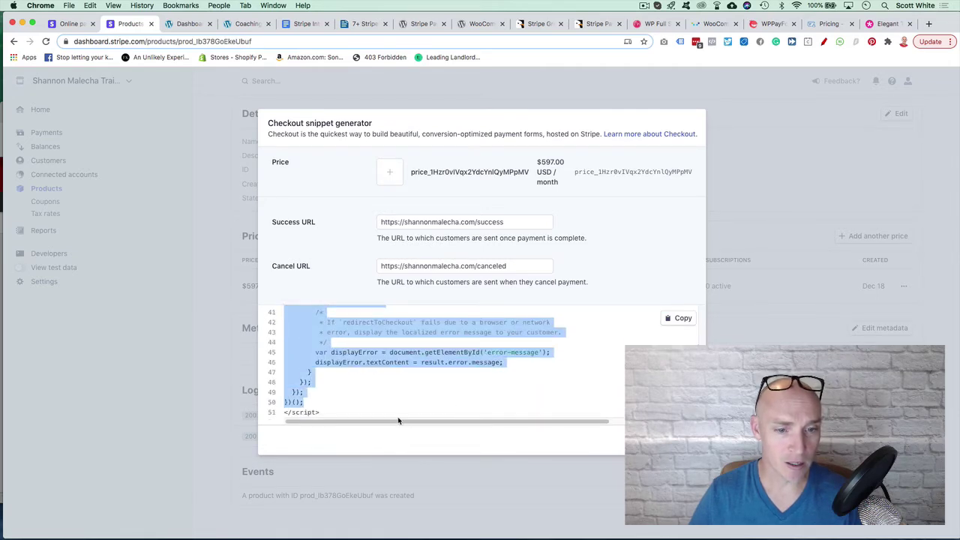
{"action": "left_click_drag", "start_coordinate": [500, 393], "coordinate": [450, 417]}
{"action": "left_click", "coordinate": [679, 321]}
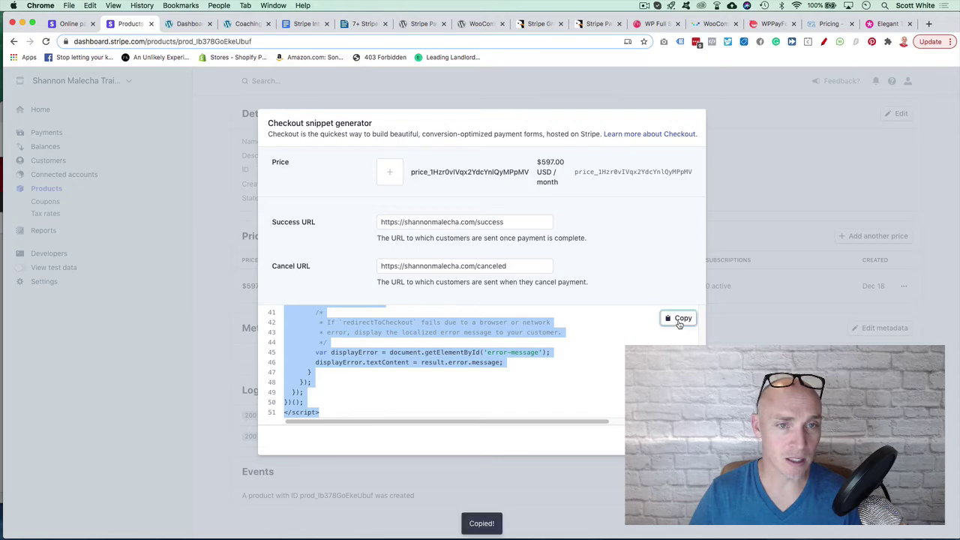
Switch to the coaching programs page in the Visual Builder and delete the second Semi-Private Coaching Program row
{"action": "left_click", "coordinate": [246, 24]}
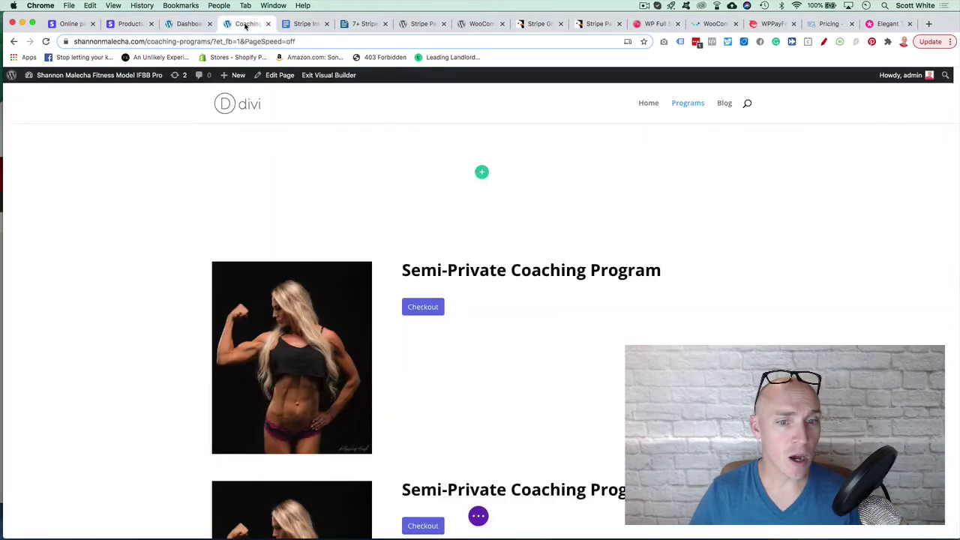
{"action": "scroll", "coordinate": [443, 278], "scroll_direction": "down", "scroll_amount": 5}
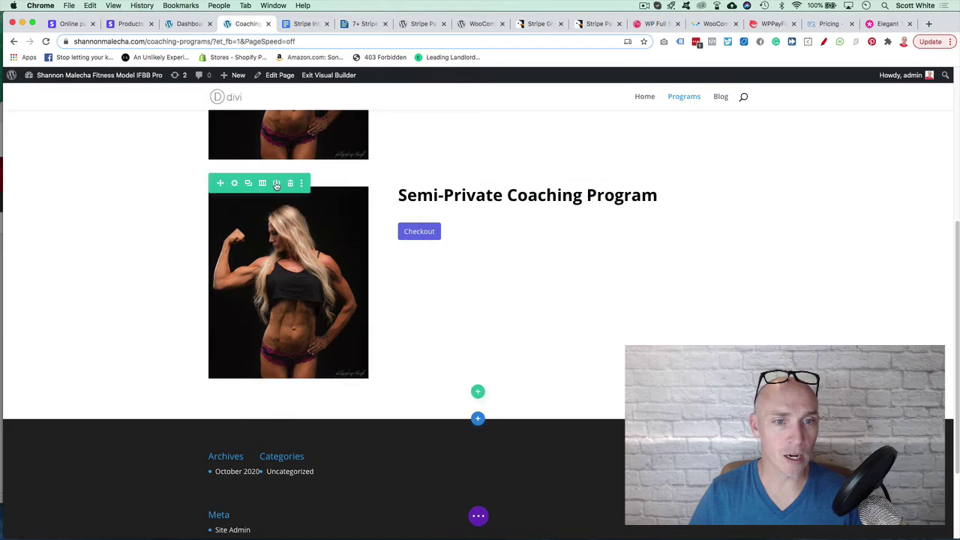
{"action": "left_click", "coordinate": [291, 186]}
{"action": "key", "text": "super+z"}
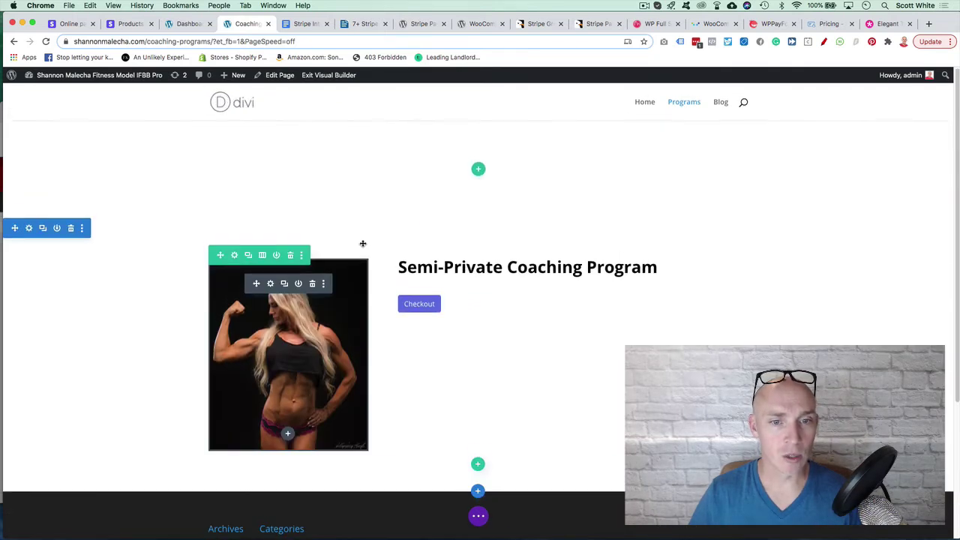
Duplicate the remaining Semi-Private Coaching Program row
{"action": "mouse_move", "coordinate": [272, 272]}
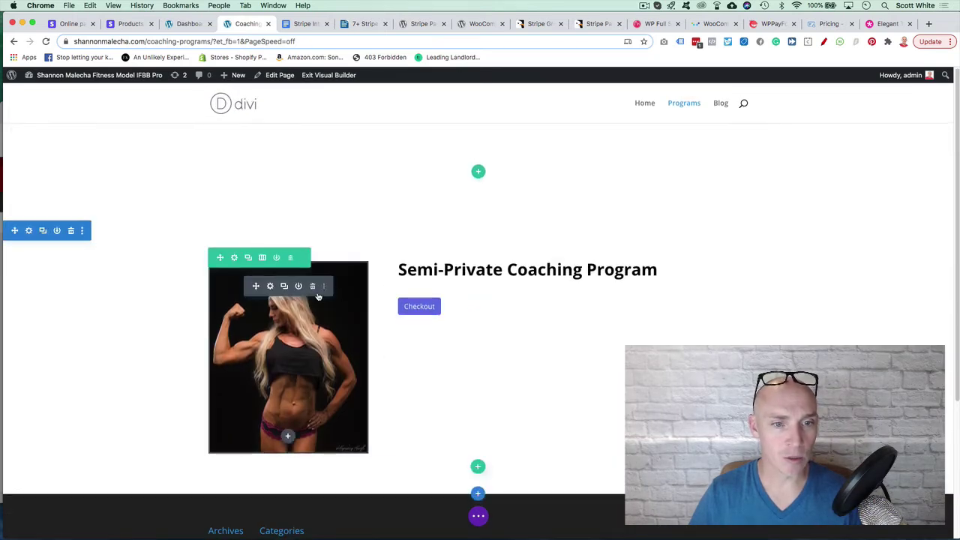
{"action": "left_click", "coordinate": [250, 258]}
{"action": "scroll", "coordinate": [477, 308], "scroll_direction": "down", "scroll_amount": 5}
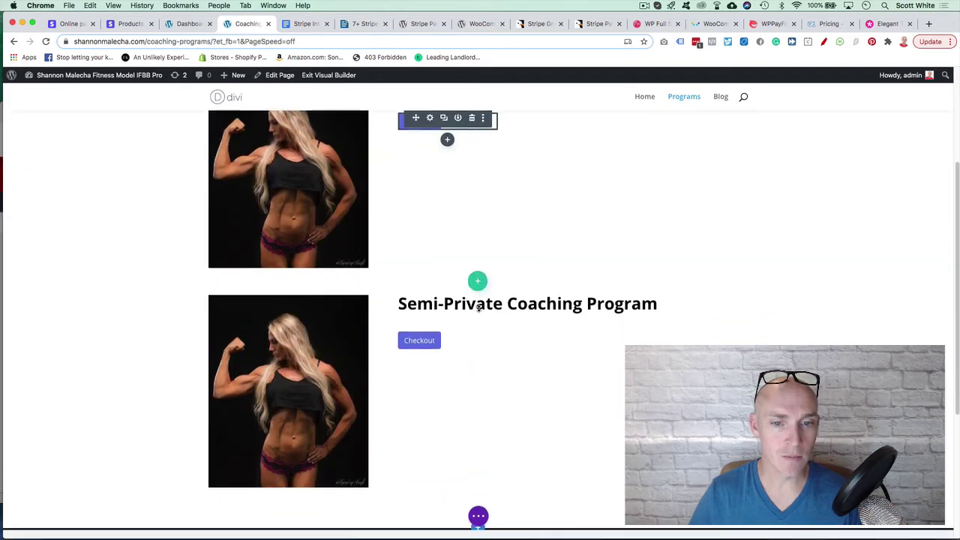
Insert a Code module below the Checkout button in the duplicated row and fill it with the copied Stripe checkout snippet
{"action": "mouse_move", "coordinate": [414, 339]}
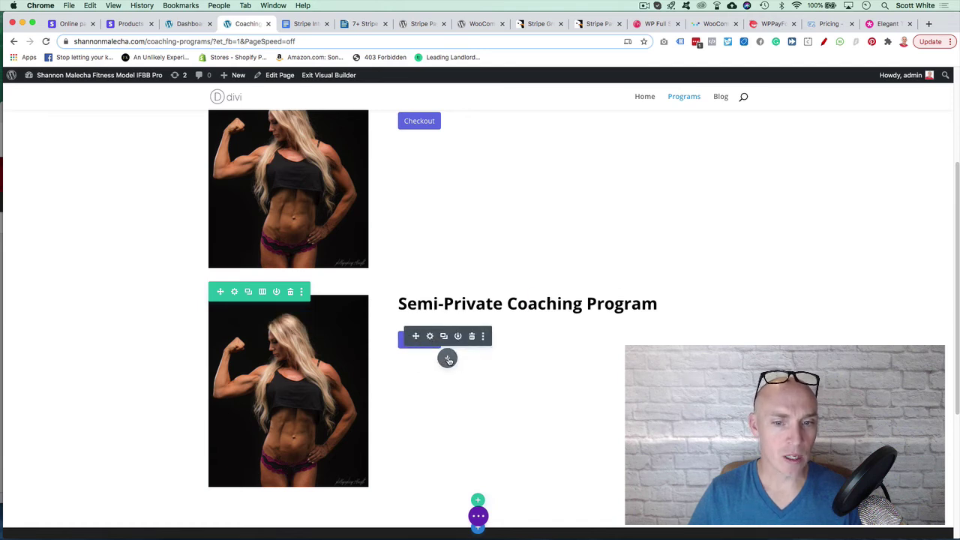
{"action": "left_click", "coordinate": [447, 358]}
{"action": "type", "text": "code"}
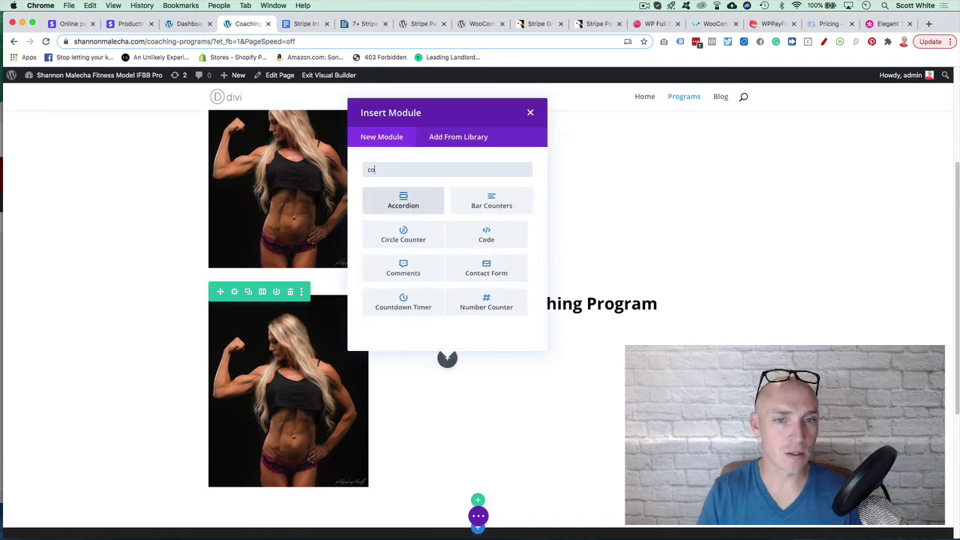
{"action": "left_click", "coordinate": [397, 199]}
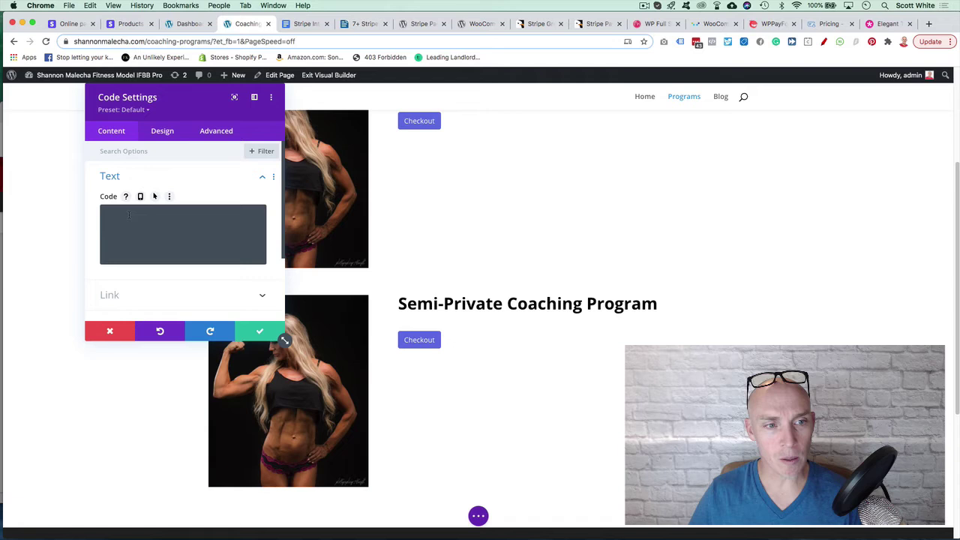
{"action": "left_click", "coordinate": [129, 215]}
{"action": "key", "text": "super+v"}
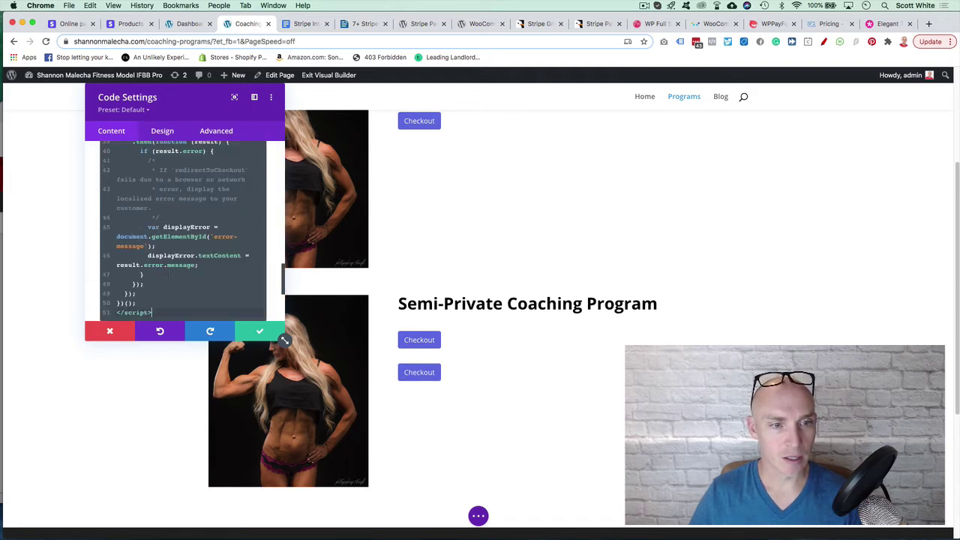
{"action": "left_click", "coordinate": [253, 333]}
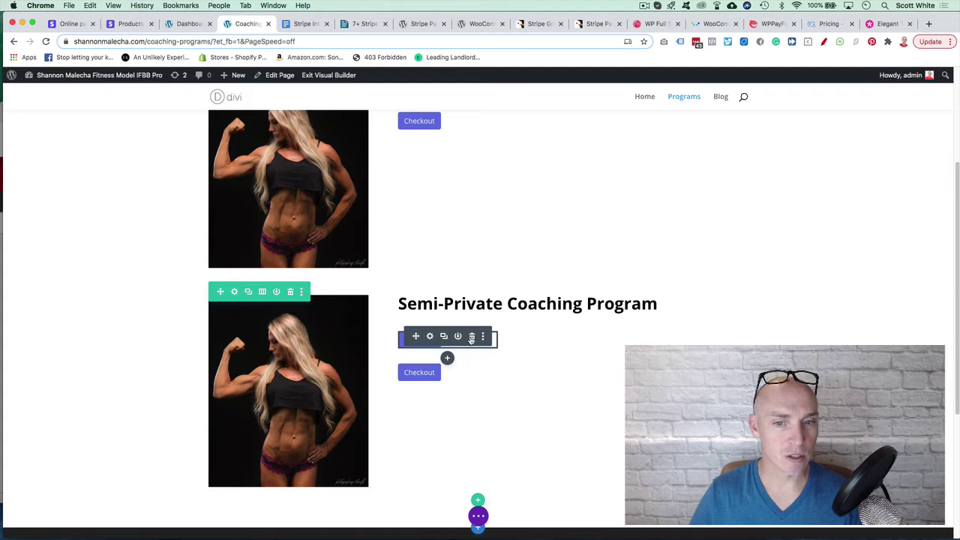
Delete the duplicated row's original Checkout button module and exit the Visual Builder
{"action": "left_click", "coordinate": [471, 339]}
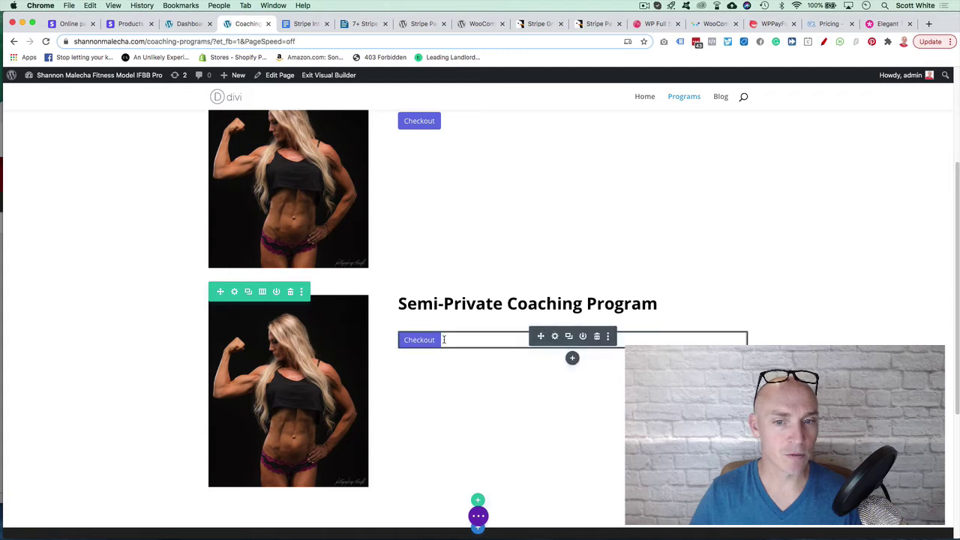
{"action": "left_click", "coordinate": [478, 516]}
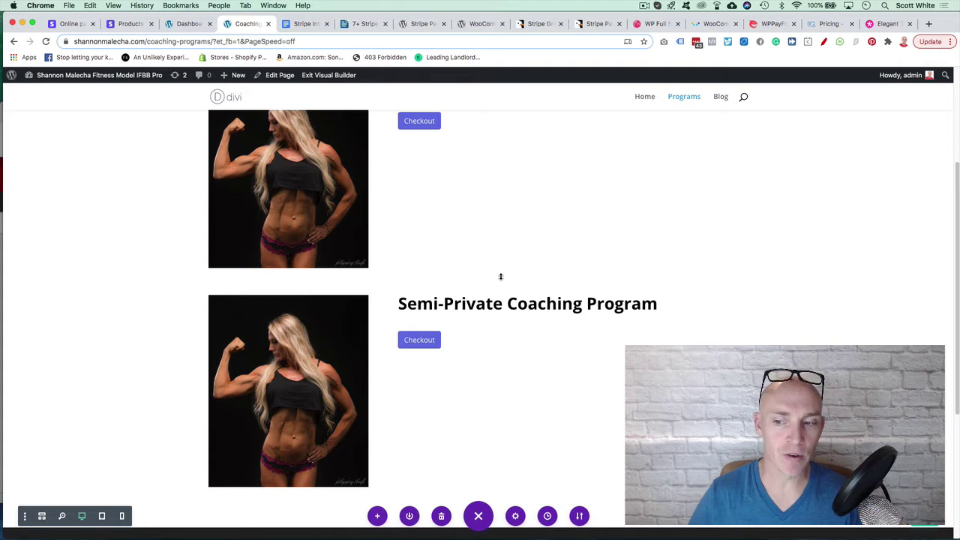
{"action": "mouse_move", "coordinate": [503, 274]}
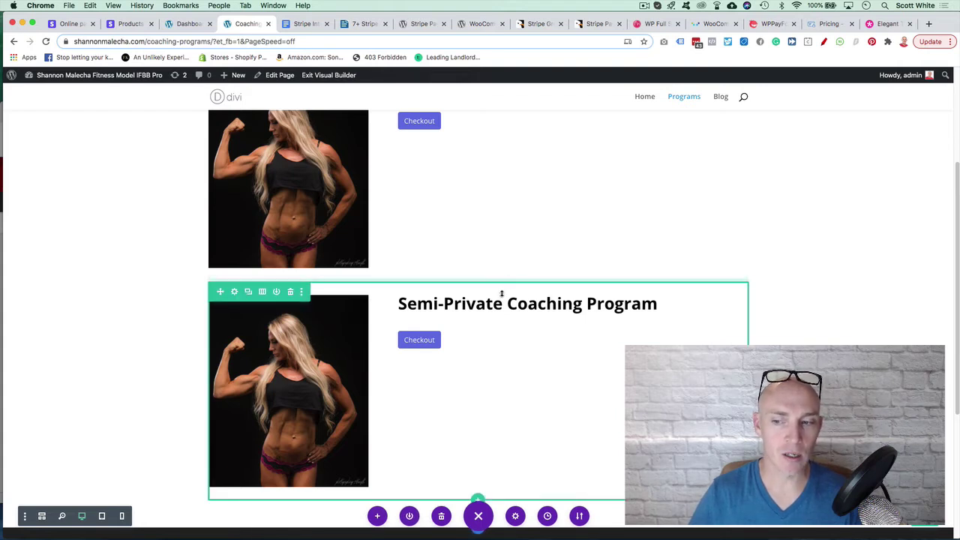
{"action": "left_click", "coordinate": [323, 75]}
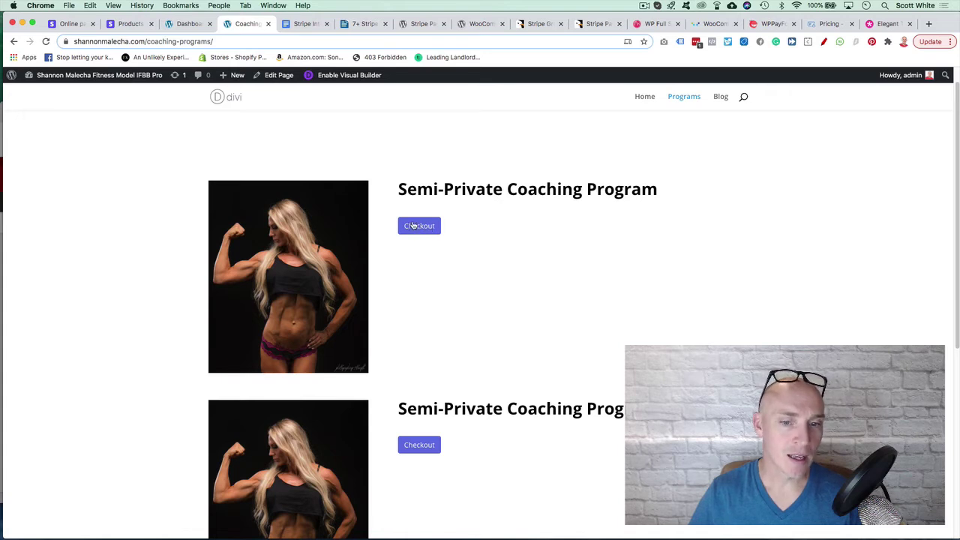
Test the second program's Checkout button on the live page and return from the Stripe checkout to the coaching programs page
{"action": "scroll", "coordinate": [431, 274], "scroll_direction": "down", "scroll_amount": 3}
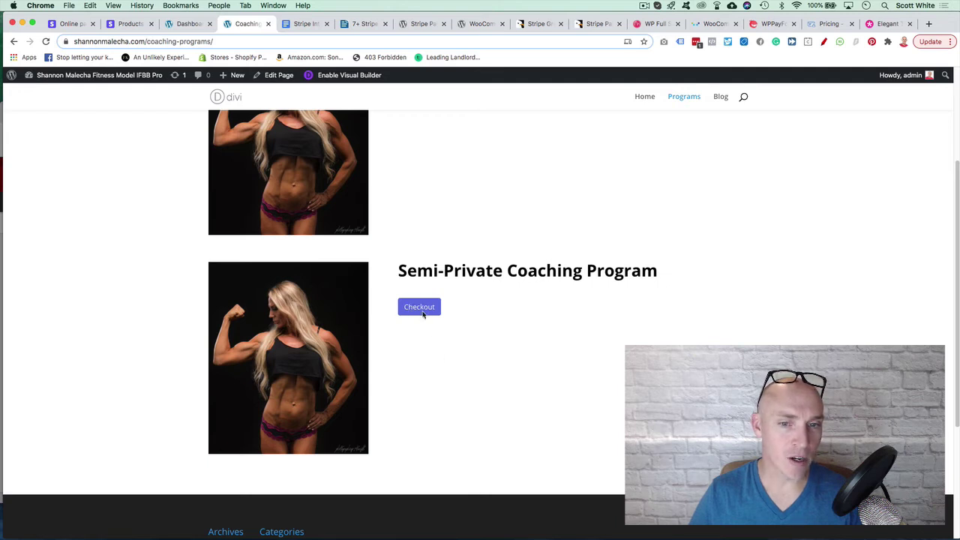
{"action": "left_click", "coordinate": [430, 314]}
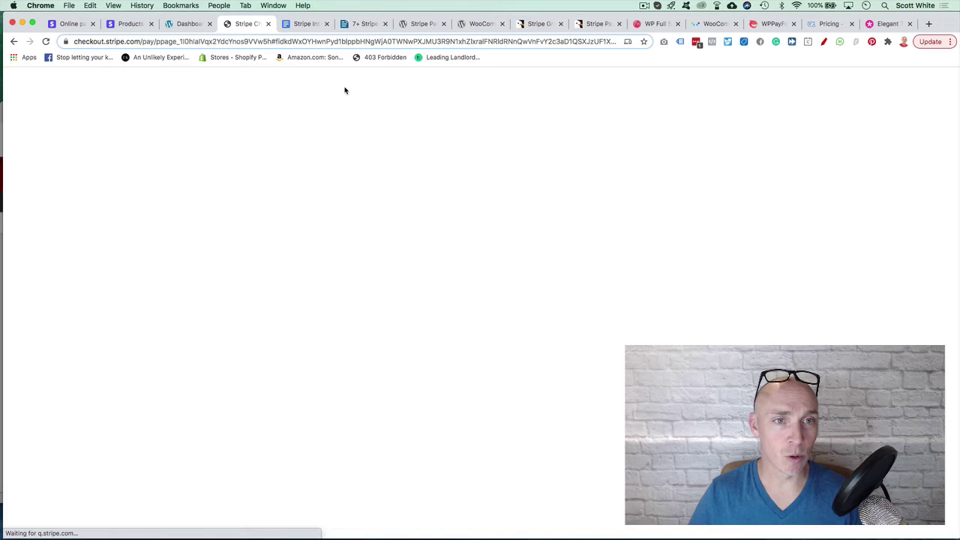
{"action": "left_click", "coordinate": [13, 42]}
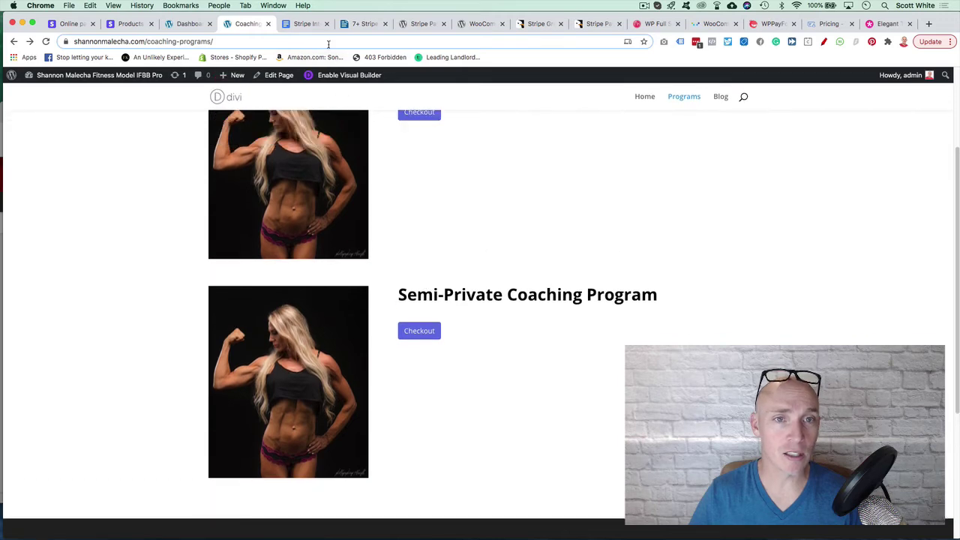
Switch to the "Stripe Integration On Website" Google Docs document and examine its checkout button code, including the cursor:pointer styling
{"action": "left_click", "coordinate": [301, 24]}
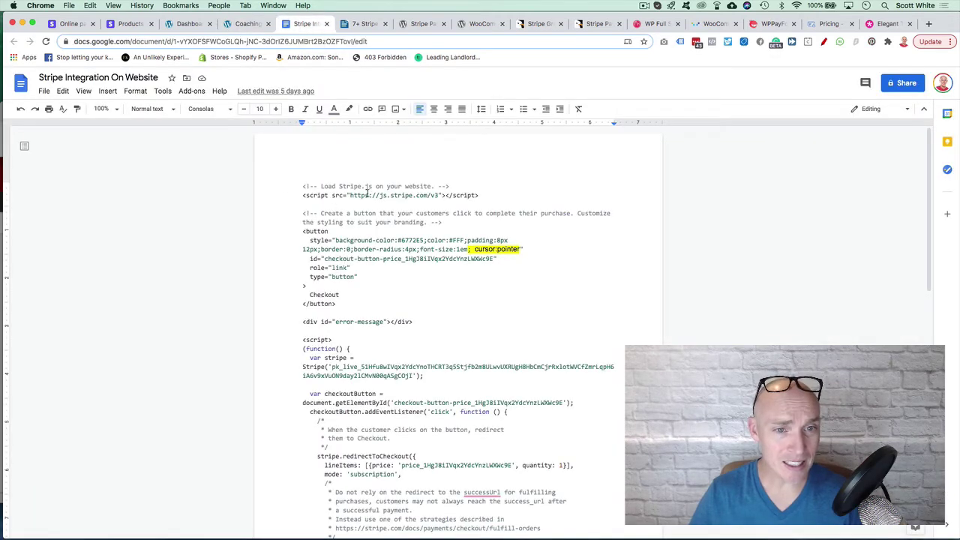
{"action": "left_click_drag", "start_coordinate": [303, 186], "coordinate": [535, 318]}
{"action": "scroll", "coordinate": [535, 319], "scroll_direction": "down", "scroll_amount": 1}
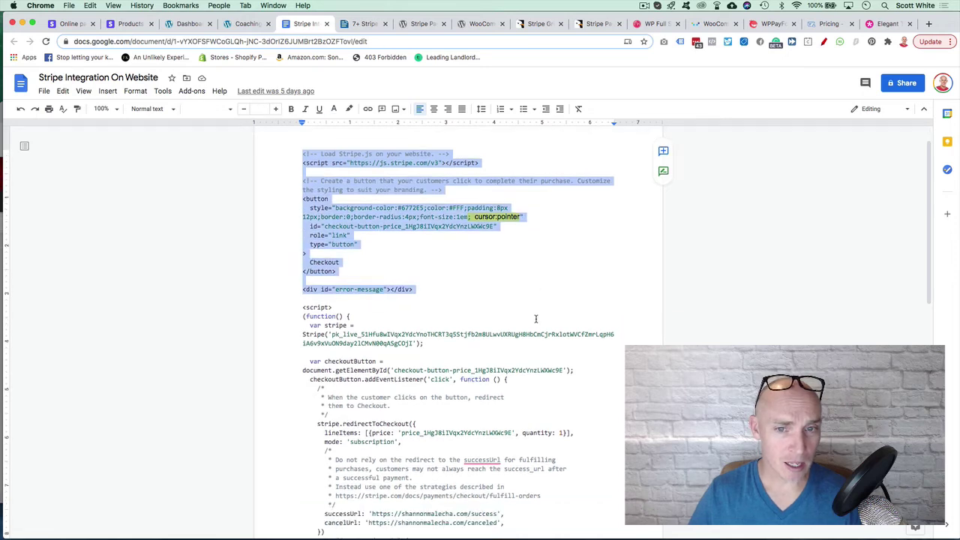
{"action": "scroll", "coordinate": [536, 319], "scroll_direction": "down", "scroll_amount": 2}
{"action": "left_click", "coordinate": [537, 320]}
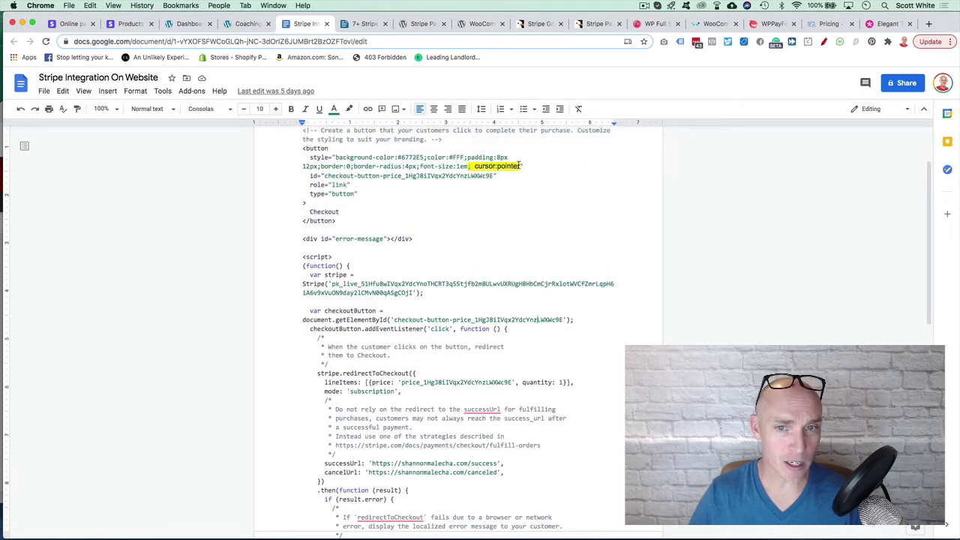
Copy "; cursor:pointer" from the document's button style and open the coaching programs page in the Visual Builder
{"action": "left_click_drag", "start_coordinate": [469, 166], "coordinate": [520, 166]}
{"action": "key", "text": "super+c"}
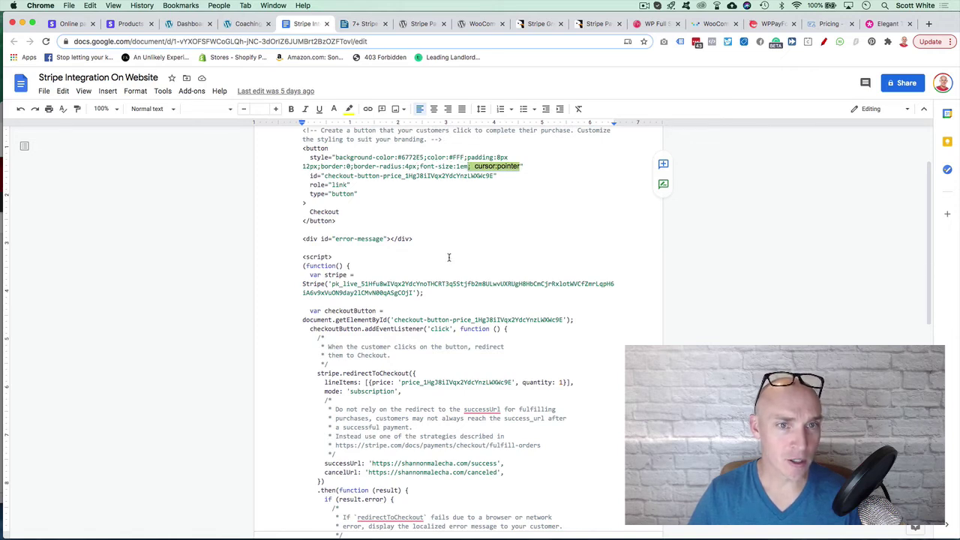
{"action": "left_click", "coordinate": [230, 24]}
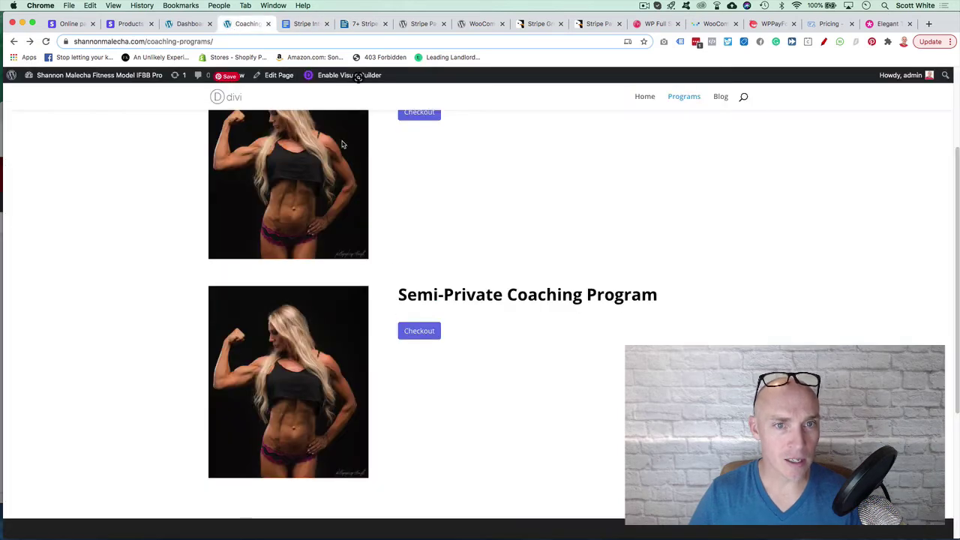
{"action": "left_click", "coordinate": [340, 76]}
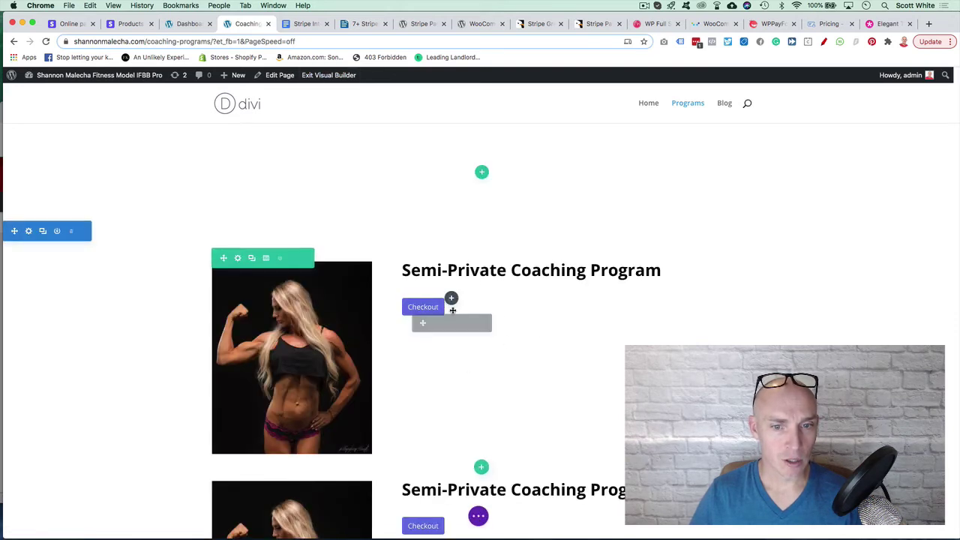
Add "; cursor:pointer" after font-size:1em in the button style of the second program's Code module and save the module
{"action": "scroll", "coordinate": [459, 322], "scroll_direction": "down", "scroll_amount": 3}
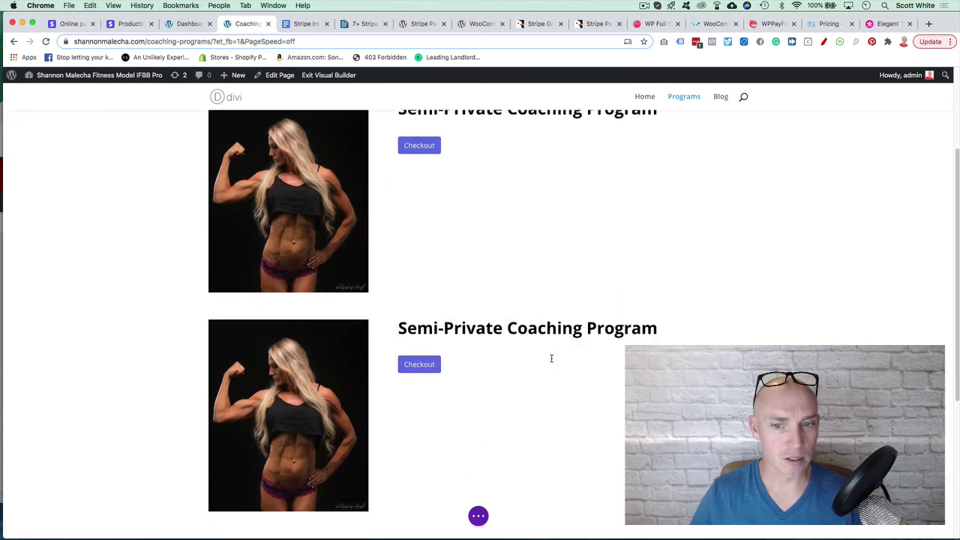
{"action": "left_click", "coordinate": [410, 253]}
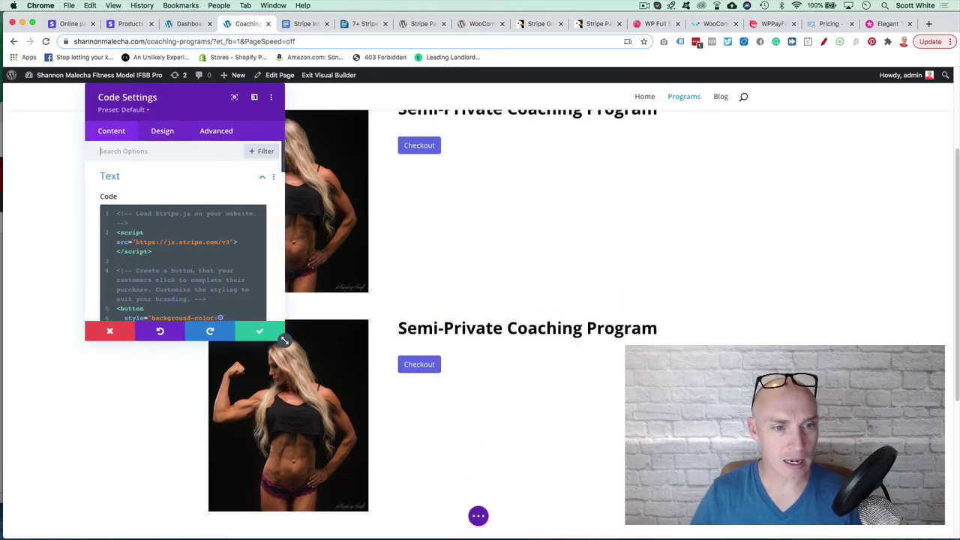
{"action": "scroll", "coordinate": [182, 231], "scroll_direction": "down", "scroll_amount": 1}
{"action": "scroll", "coordinate": [164, 259], "scroll_direction": "down", "scroll_amount": 1}
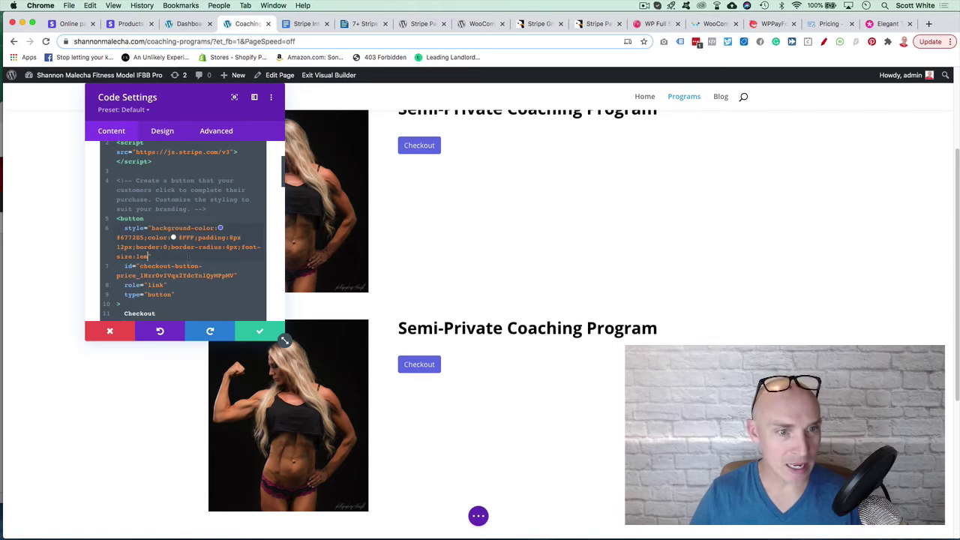
{"action": "key", "text": "super+v"}
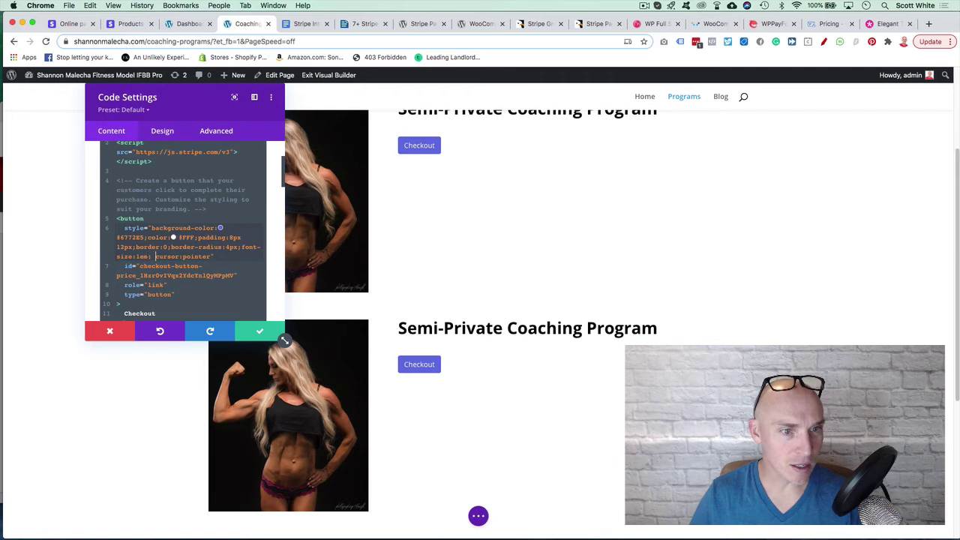
{"action": "left_click_drag", "start_coordinate": [155, 256], "coordinate": [123, 228]}
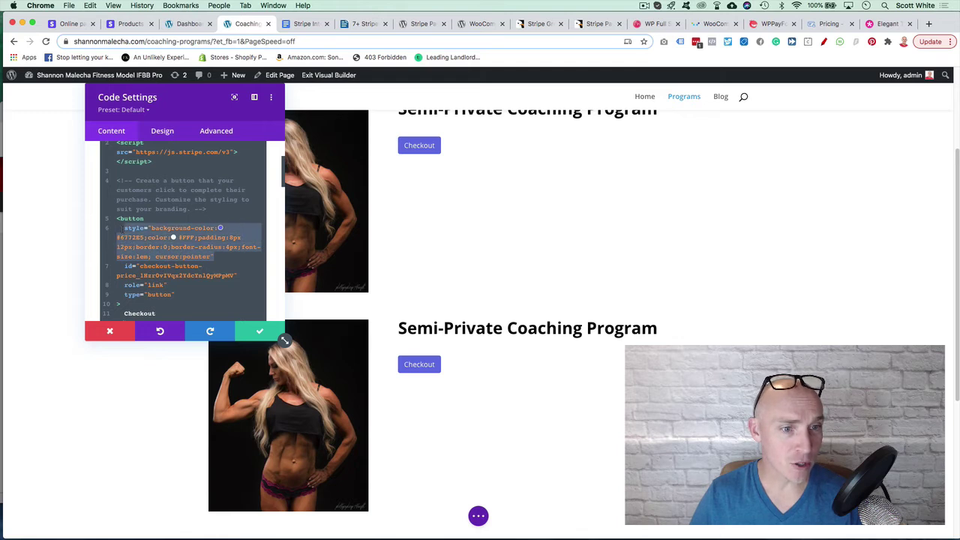
{"action": "left_click", "coordinate": [193, 247]}
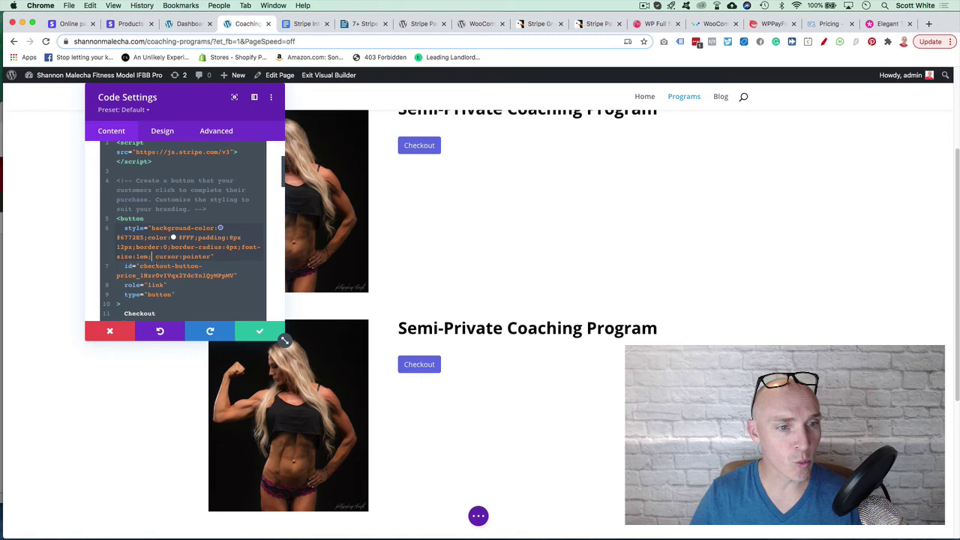
{"action": "left_click", "coordinate": [256, 332]}
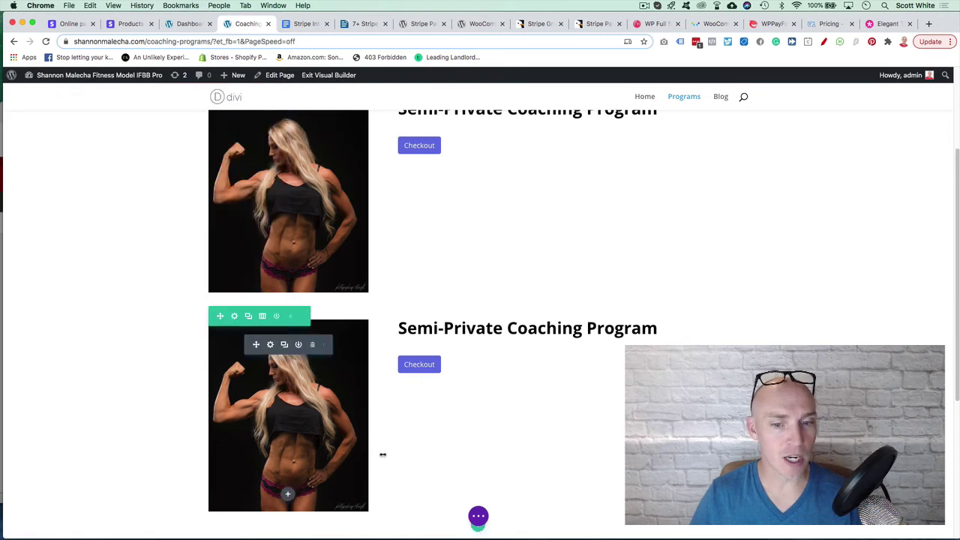
Save the coaching programs page and exit the Visual Builder
{"action": "left_click", "coordinate": [477, 516]}
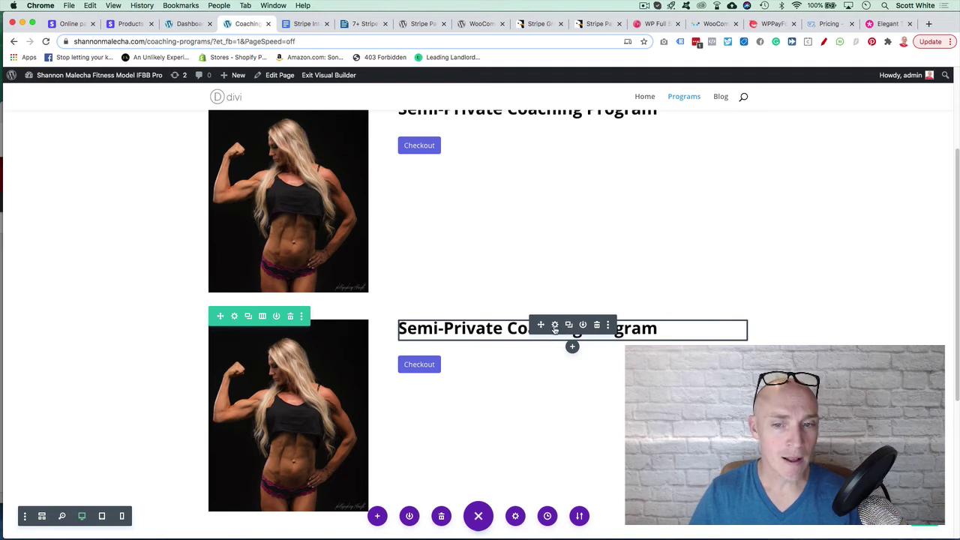
{"action": "left_click", "coordinate": [322, 76]}
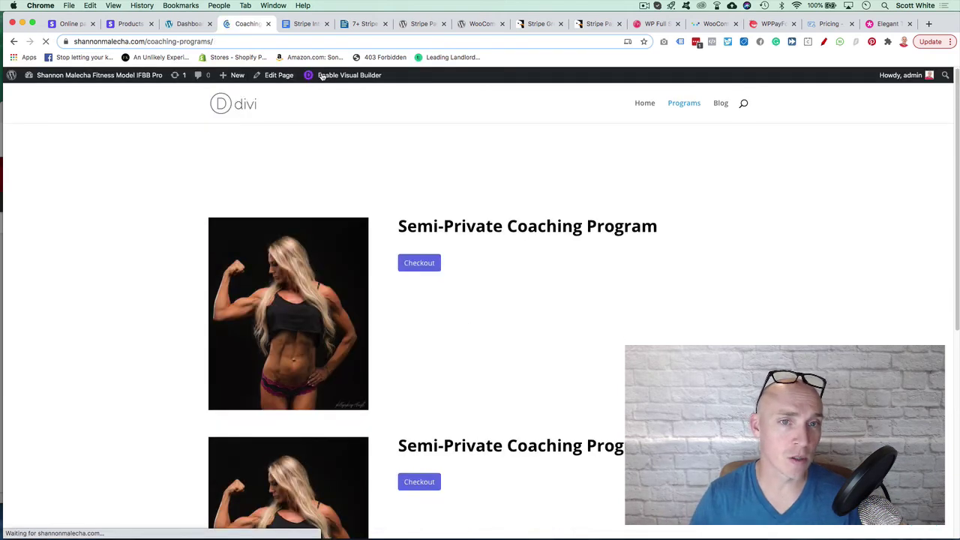
{"action": "scroll", "coordinate": [493, 265], "scroll_direction": "down", "scroll_amount": 2}
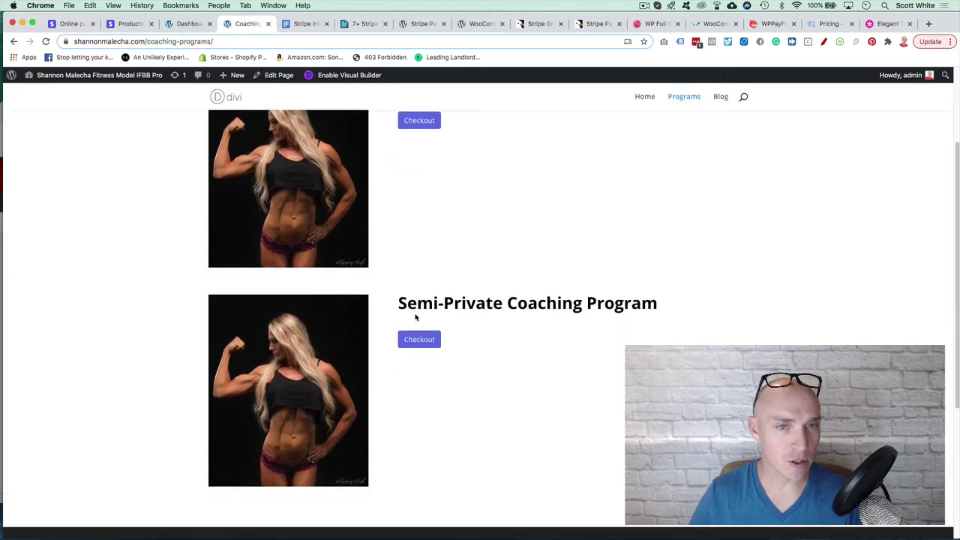
Revisit the "Stripe Integration On Website" document and highlight the cursor:pointer text in the button style
{"action": "left_click", "coordinate": [305, 24]}
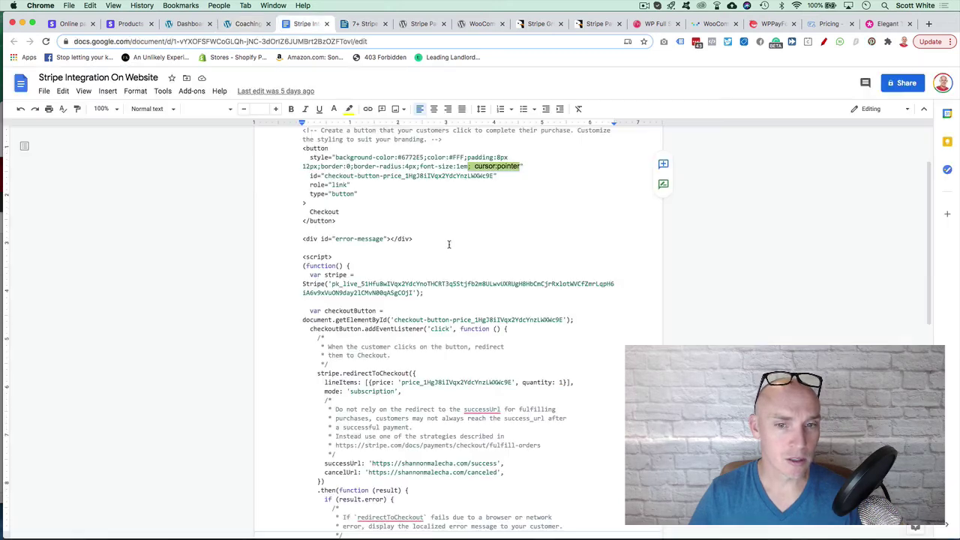
{"action": "left_click", "coordinate": [472, 166]}
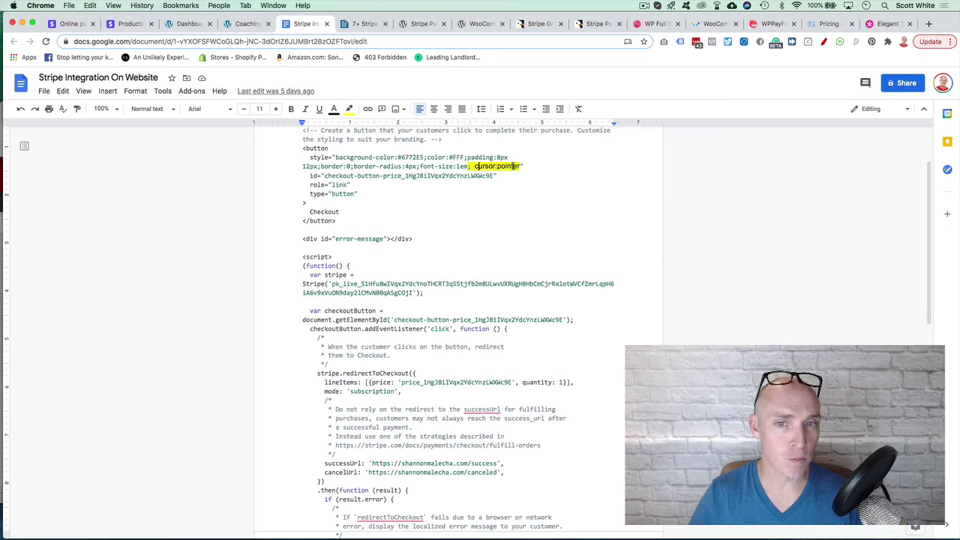
{"action": "left_click_drag", "start_coordinate": [474, 166], "coordinate": [520, 166]}
Test the second program's Checkout button on the live coaching programs page, checking its pointer cursor and Stripe checkout
{"action": "left_click", "coordinate": [248, 24]}
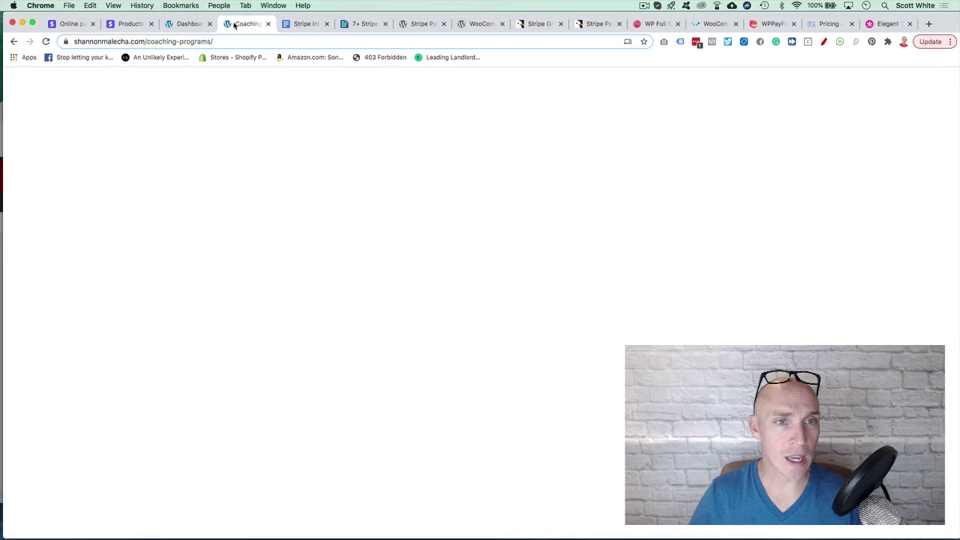
{"action": "scroll", "coordinate": [421, 394], "scroll_direction": "down", "scroll_amount": 3}
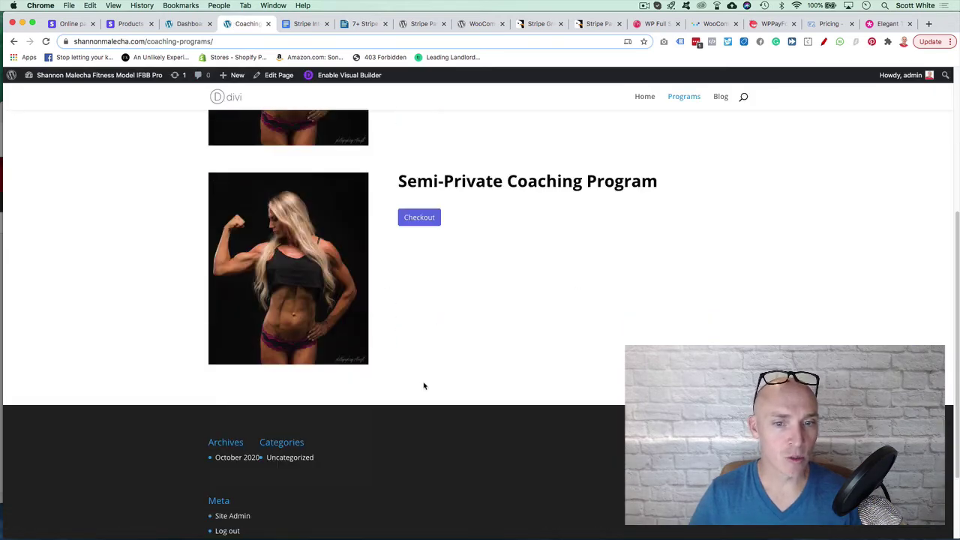
{"action": "left_click", "coordinate": [414, 217]}
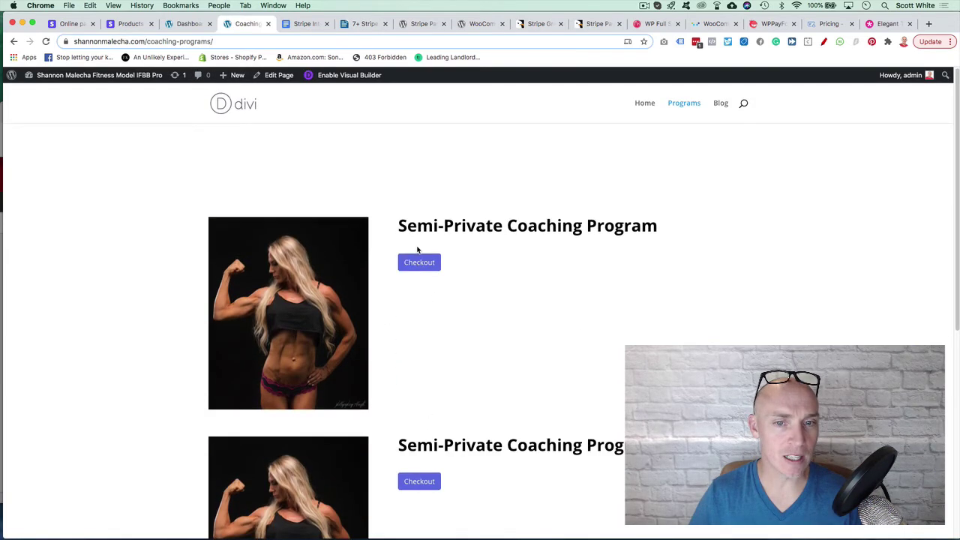
{"action": "scroll", "coordinate": [420, 264], "scroll_direction": "down", "scroll_amount": 2}
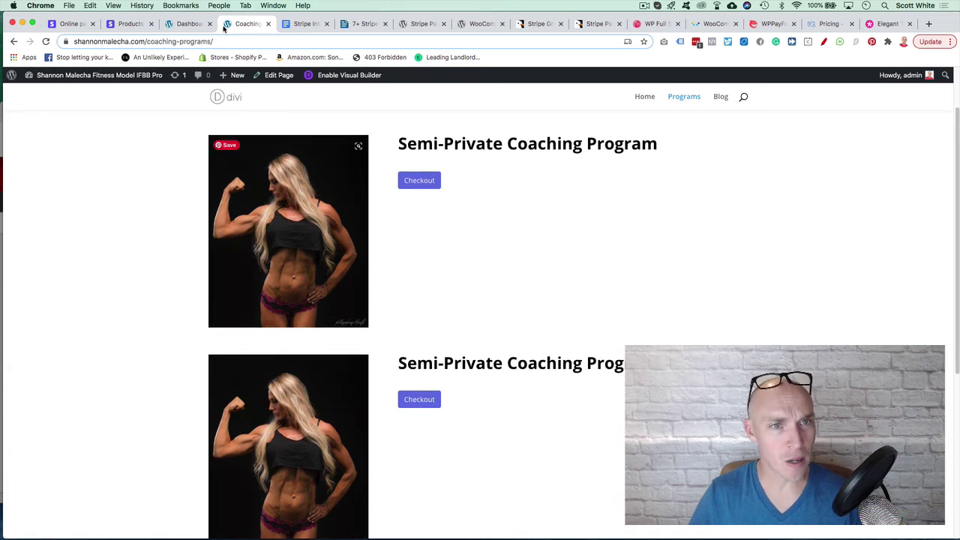
{"action": "scroll", "coordinate": [422, 276], "scroll_direction": "down", "scroll_amount": 3}
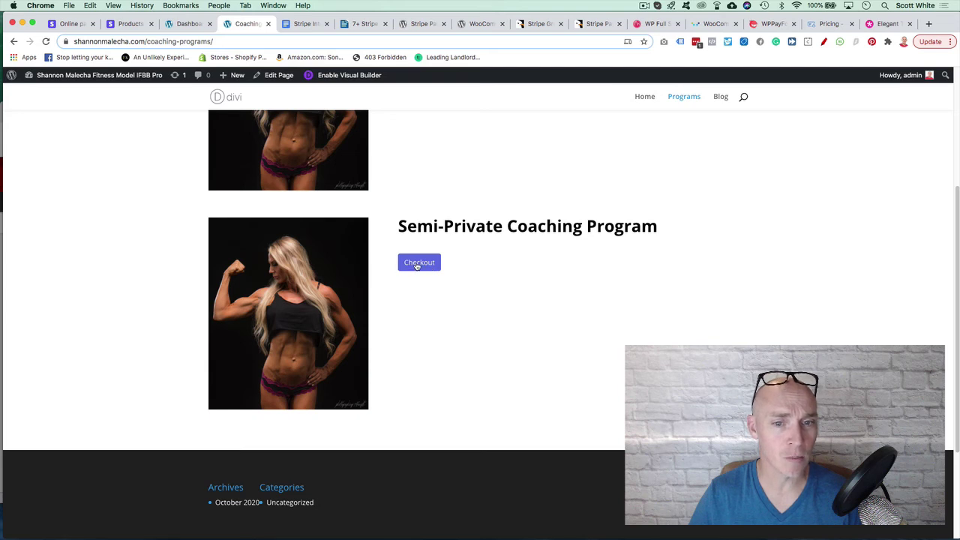
{"action": "left_click", "coordinate": [417, 265]}
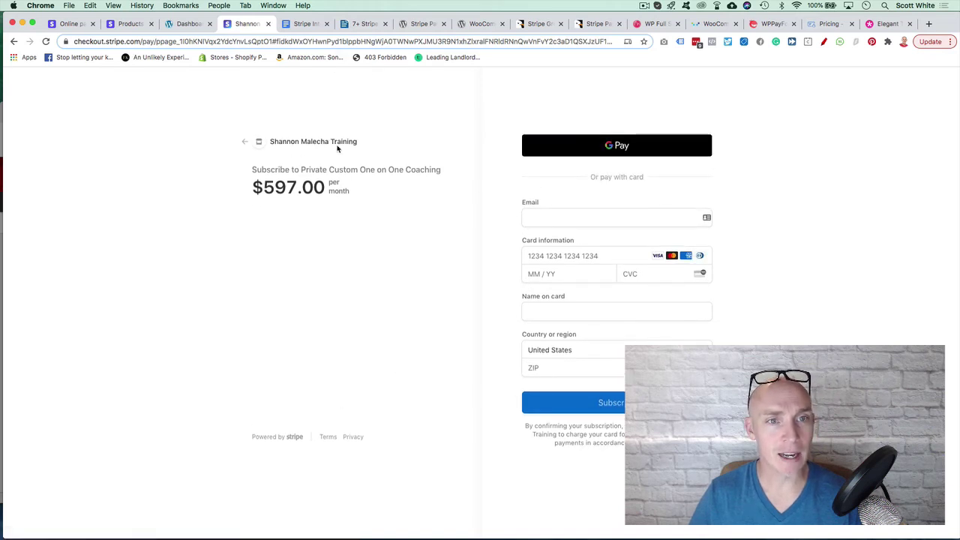
Close the checkout snippet generator in the Stripe dashboard and look through the product and business settings
{"action": "left_click", "coordinate": [129, 23]}
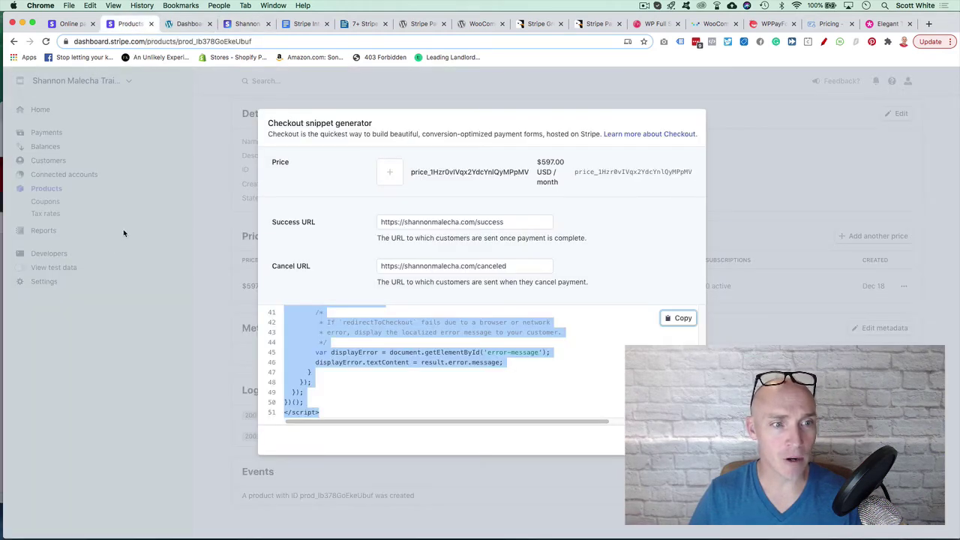
{"action": "left_click", "coordinate": [135, 298]}
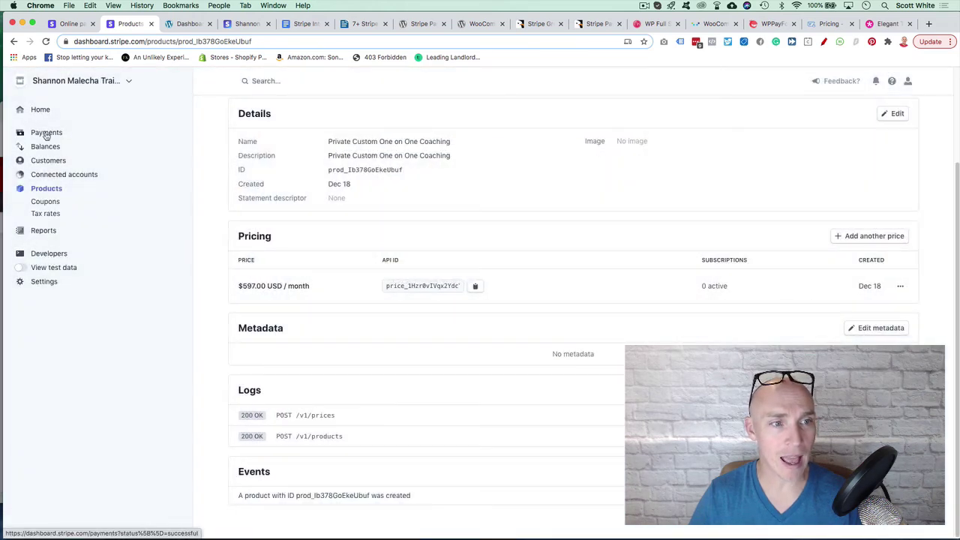
{"action": "left_click", "coordinate": [44, 283]}
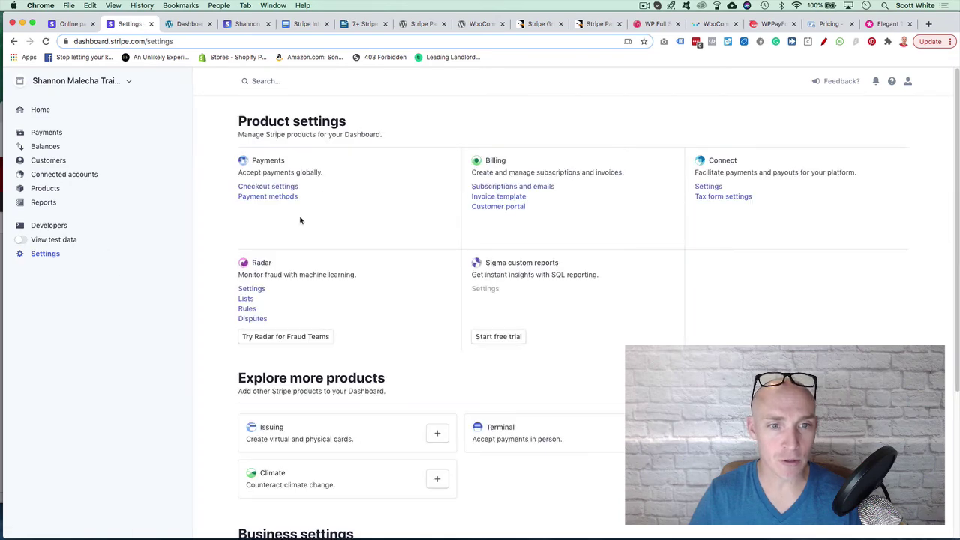
{"action": "scroll", "coordinate": [248, 268], "scroll_direction": "down", "scroll_amount": 1}
{"action": "scroll", "coordinate": [364, 221], "scroll_direction": "down", "scroll_amount": 5}
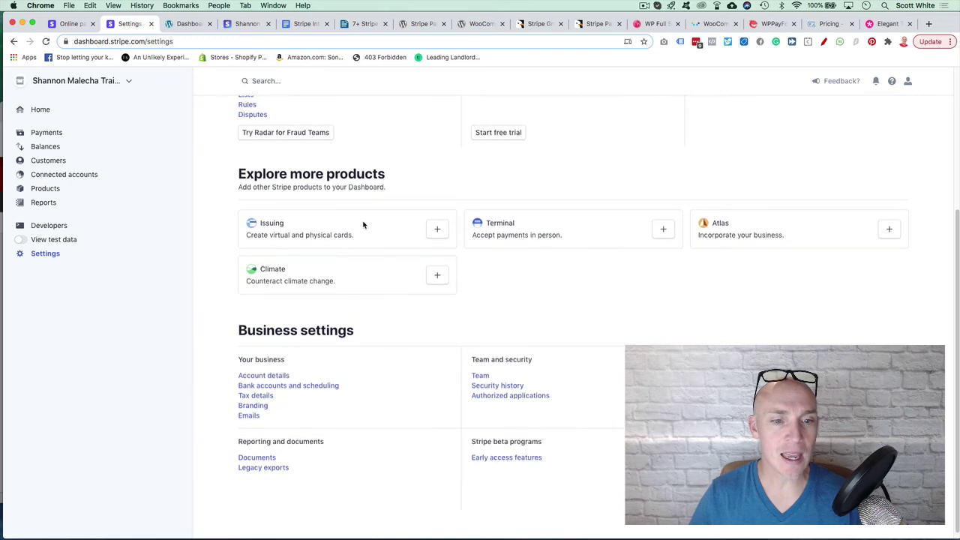
{"action": "scroll", "coordinate": [363, 223], "scroll_direction": "up", "scroll_amount": 5}
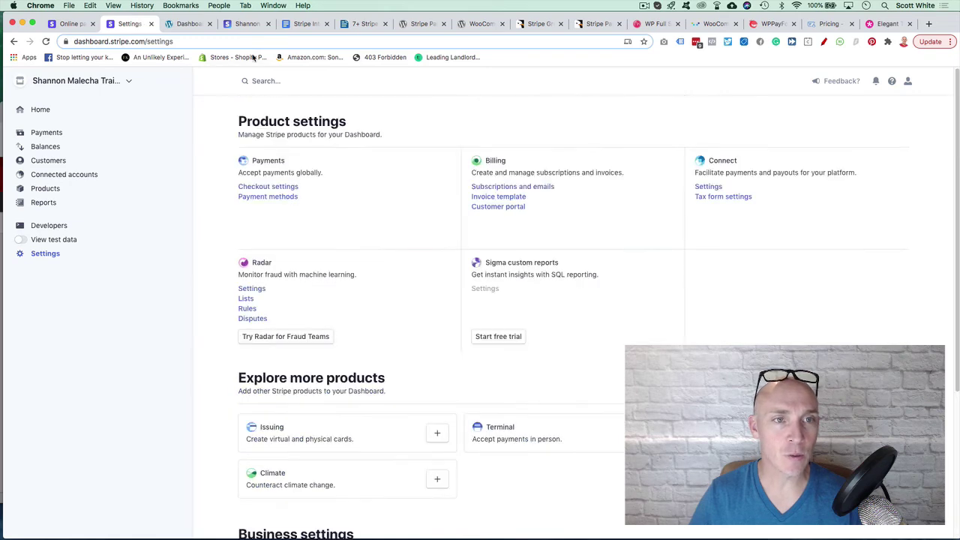
Return from the Stripe checkout page to the coaching programs page and look at the first Checkout button's context options
{"action": "left_click", "coordinate": [188, 24]}
{"action": "left_click", "coordinate": [247, 24]}
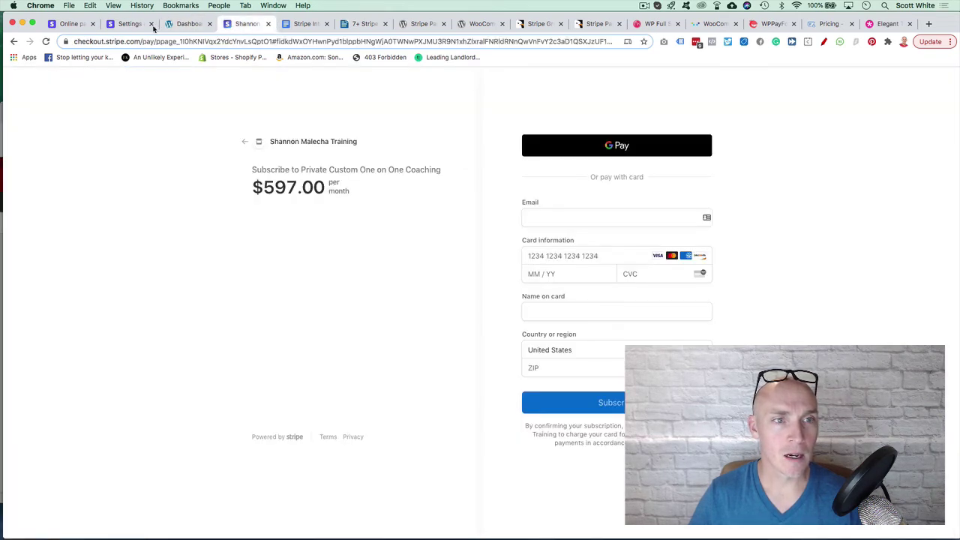
{"action": "left_click", "coordinate": [13, 42]}
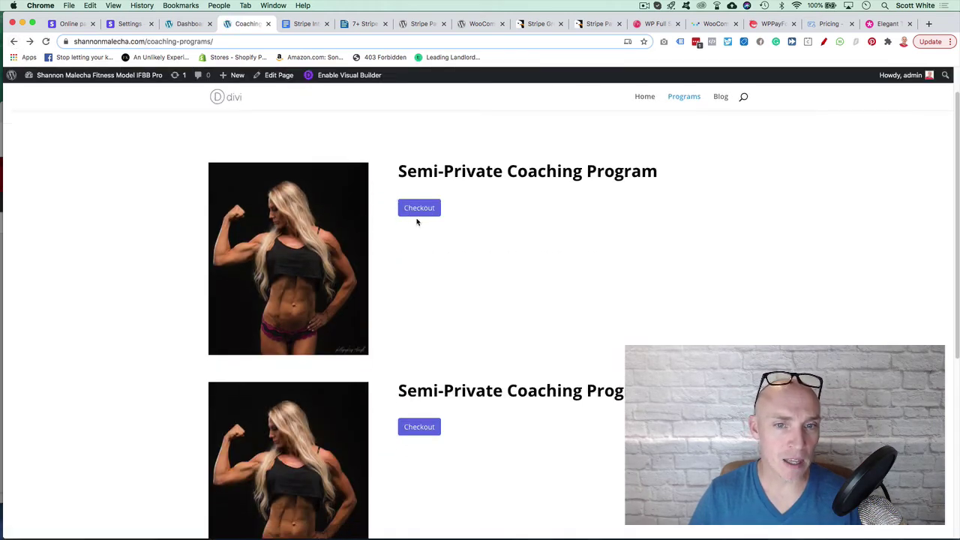
{"action": "right_click", "coordinate": [416, 213]}
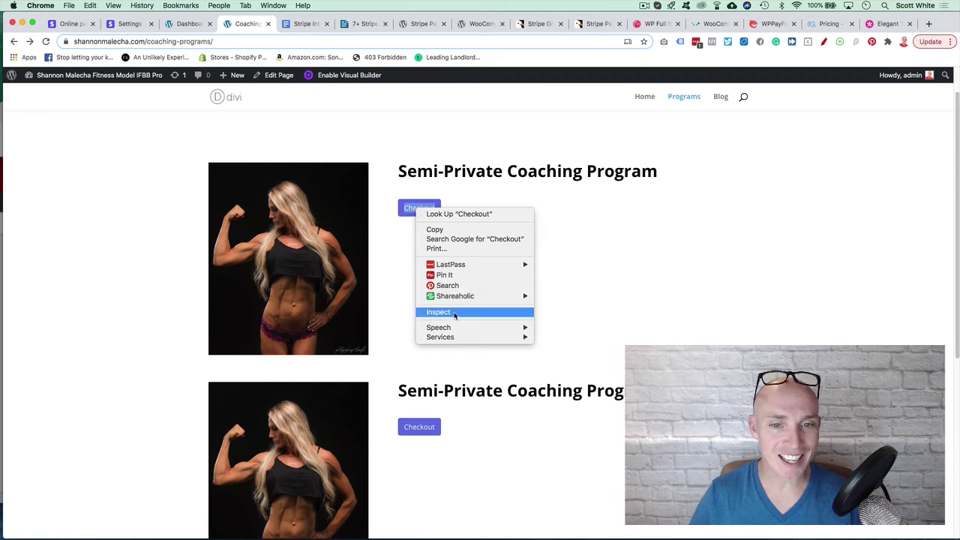
{"action": "left_click", "coordinate": [395, 236]}
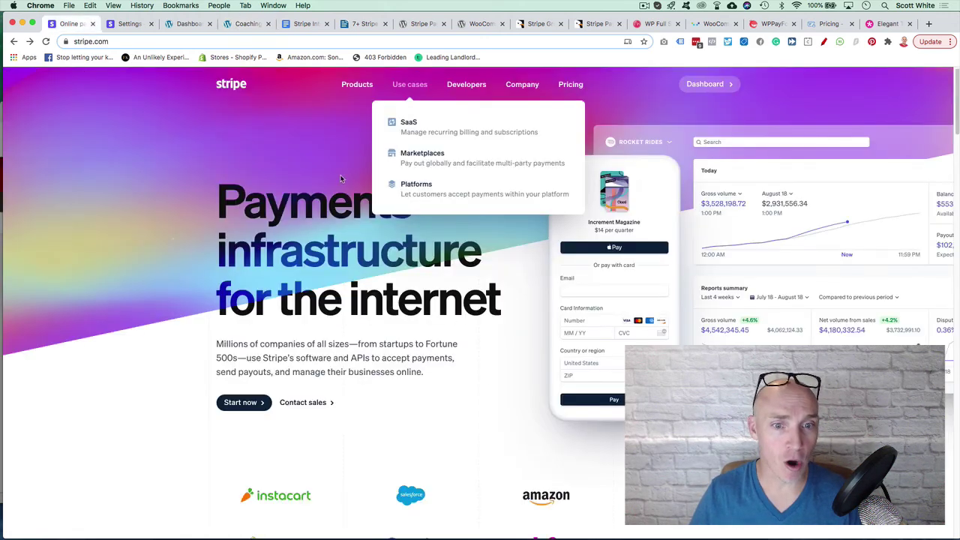
View the Stripe homepage and browse the Divi downloads in the Elegant Themes members area
{"action": "key", "text": "super+1"}
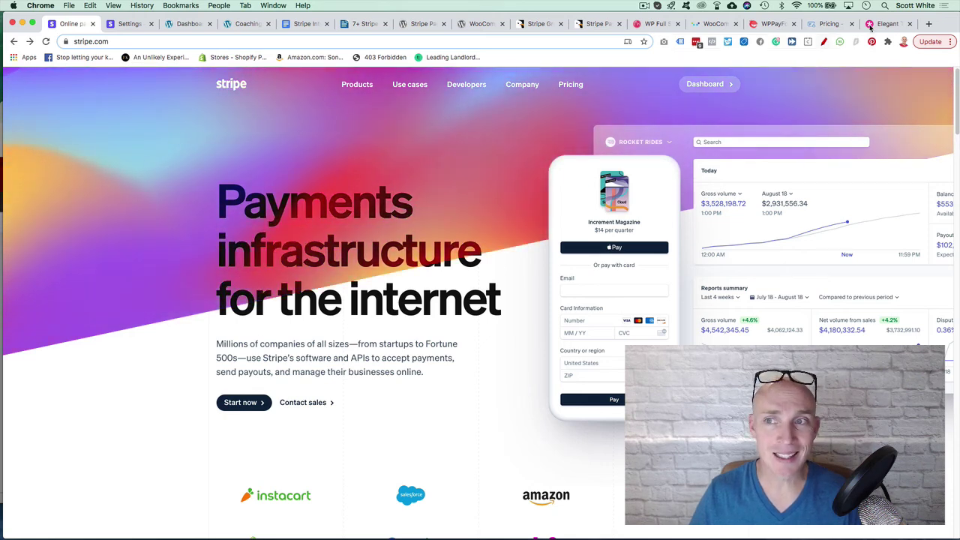
{"action": "key", "text": "super+9"}
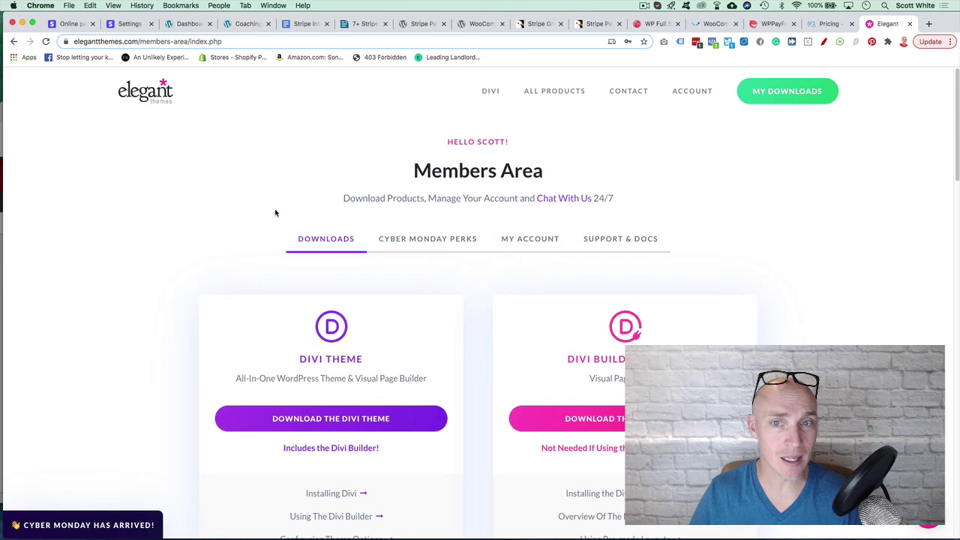
{"action": "scroll", "coordinate": [326, 232], "scroll_direction": "down", "scroll_amount": 3}
{"action": "scroll", "coordinate": [322, 234], "scroll_direction": "up", "scroll_amount": 3}
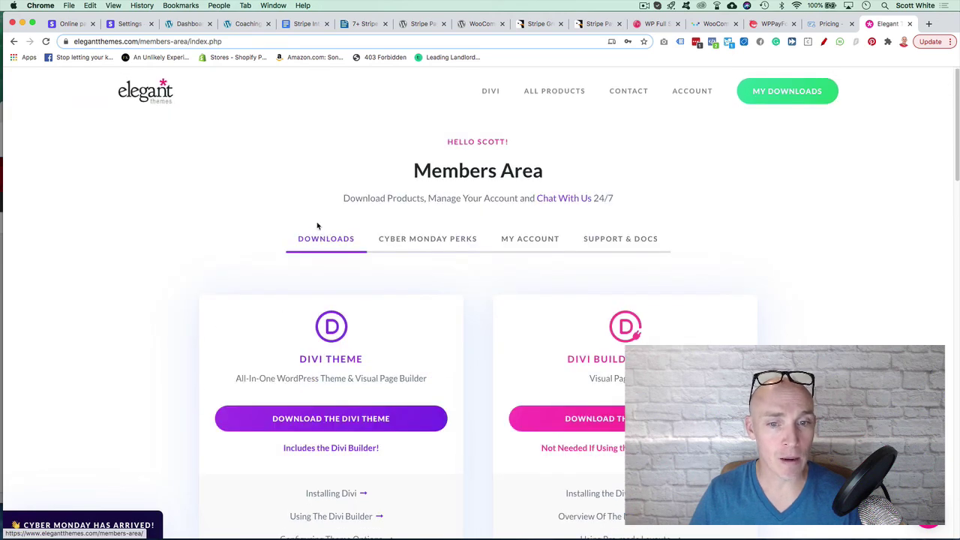
{"action": "scroll", "coordinate": [321, 234], "scroll_direction": "down", "scroll_amount": 10}
{"action": "scroll", "coordinate": [343, 232], "scroll_direction": "down", "scroll_amount": 5}
{"action": "scroll", "coordinate": [369, 221], "scroll_direction": "up", "scroll_amount": 15}
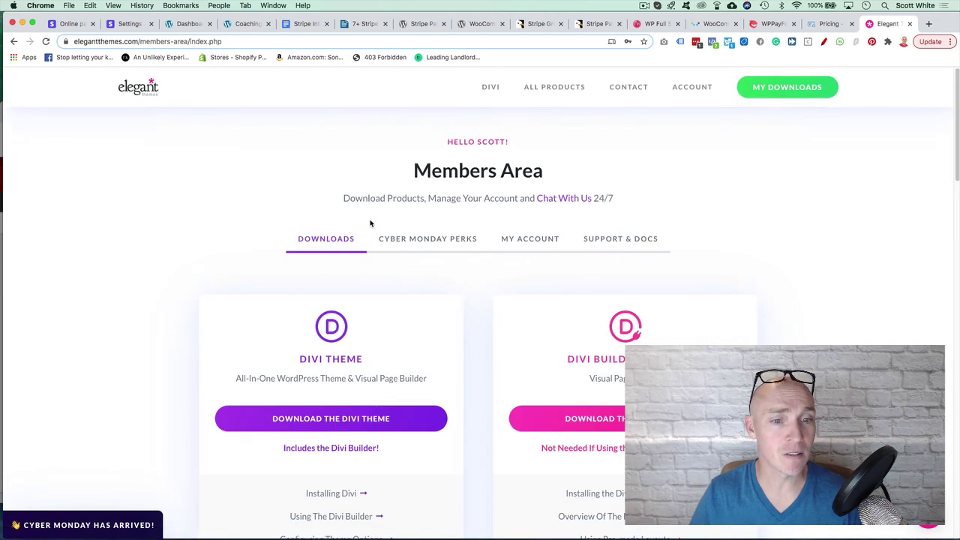
Revisit the Stripe settings, the WordPress dashboard and the live coaching programs page
{"action": "left_click", "coordinate": [129, 24]}
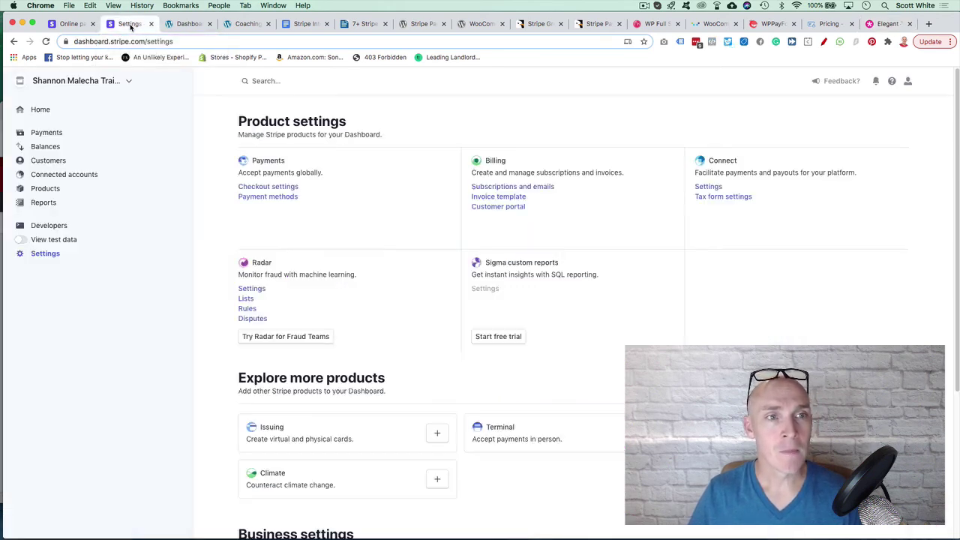
{"action": "left_click", "coordinate": [188, 24]}
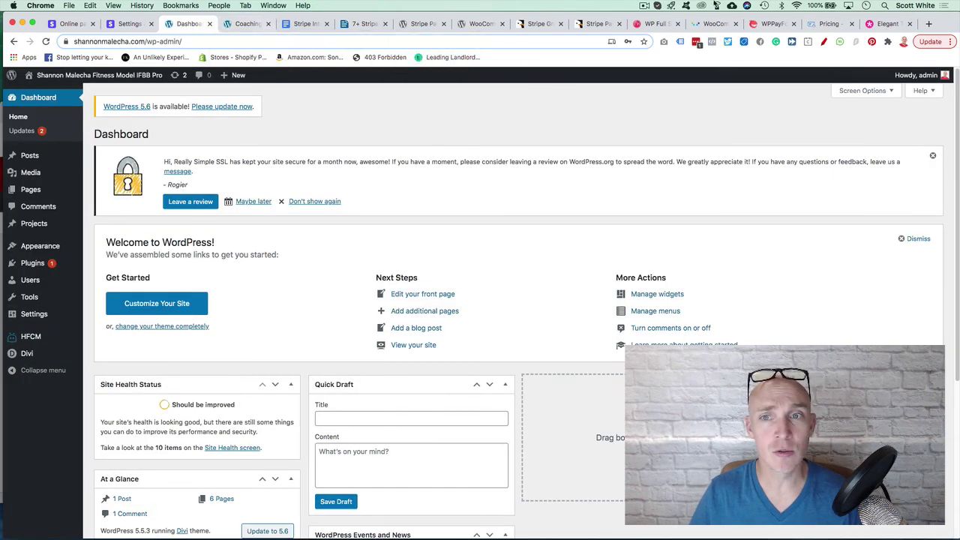
{"action": "left_click", "coordinate": [249, 24]}
{"action": "left_click_drag", "start_coordinate": [401, 222], "coordinate": [334, 245]}
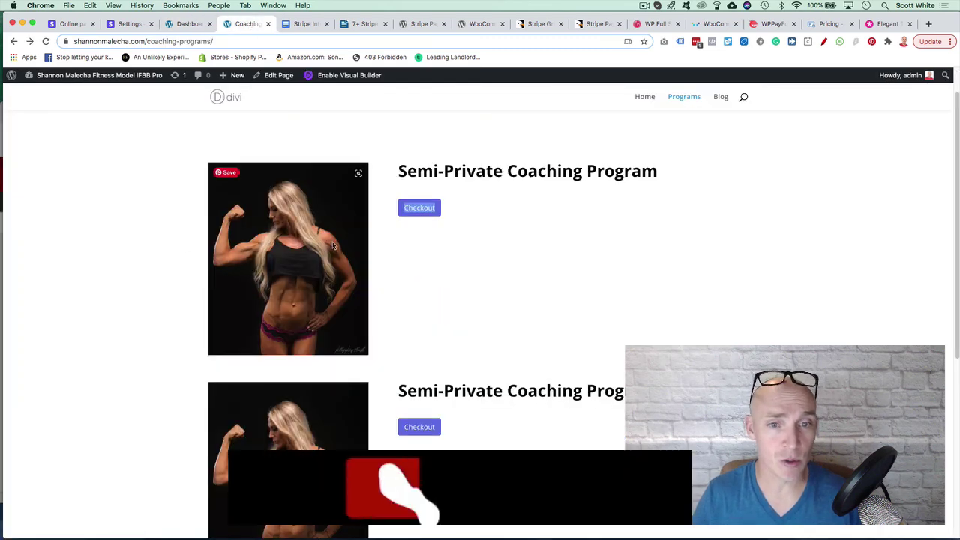